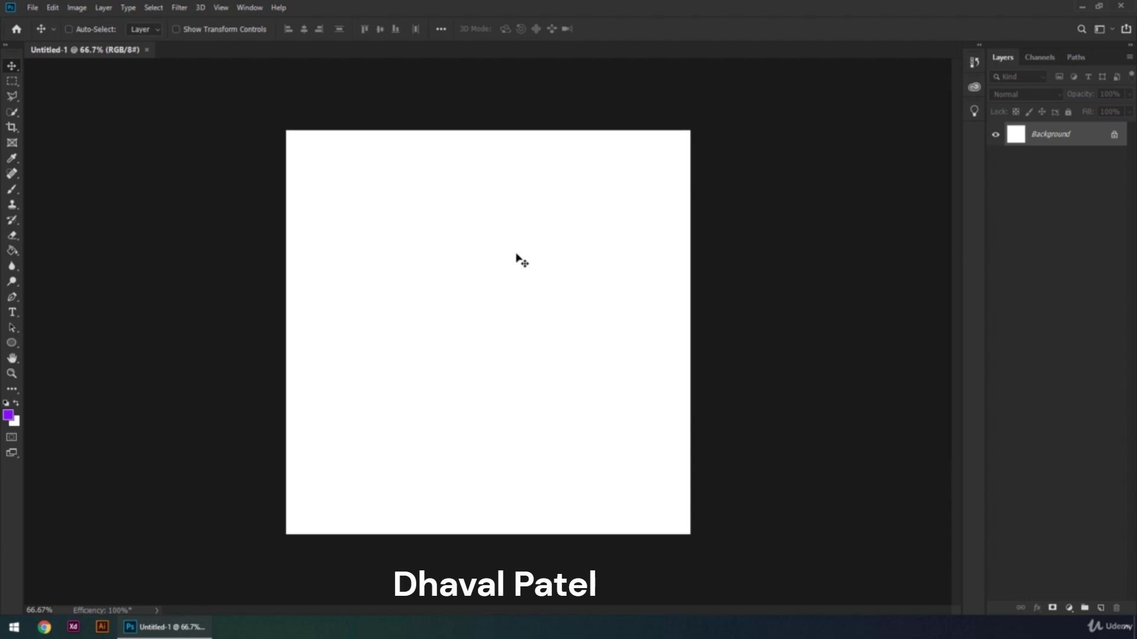
Try the lighter interface color themes in the preferences and set the darkest color theme.
key(ctrl+k)
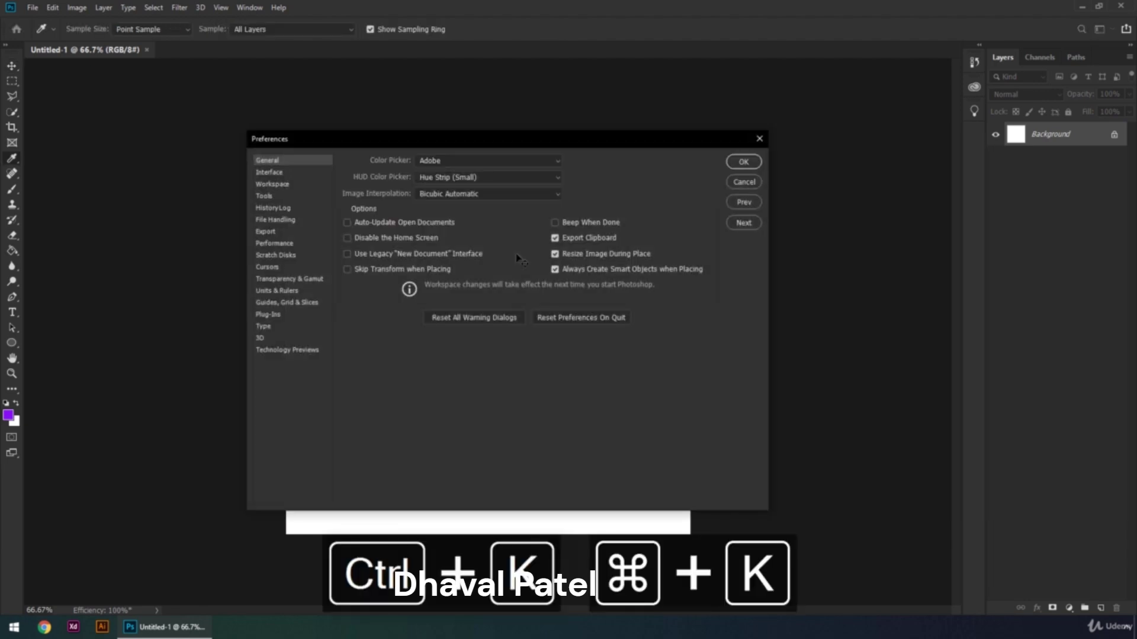
click(281, 173)
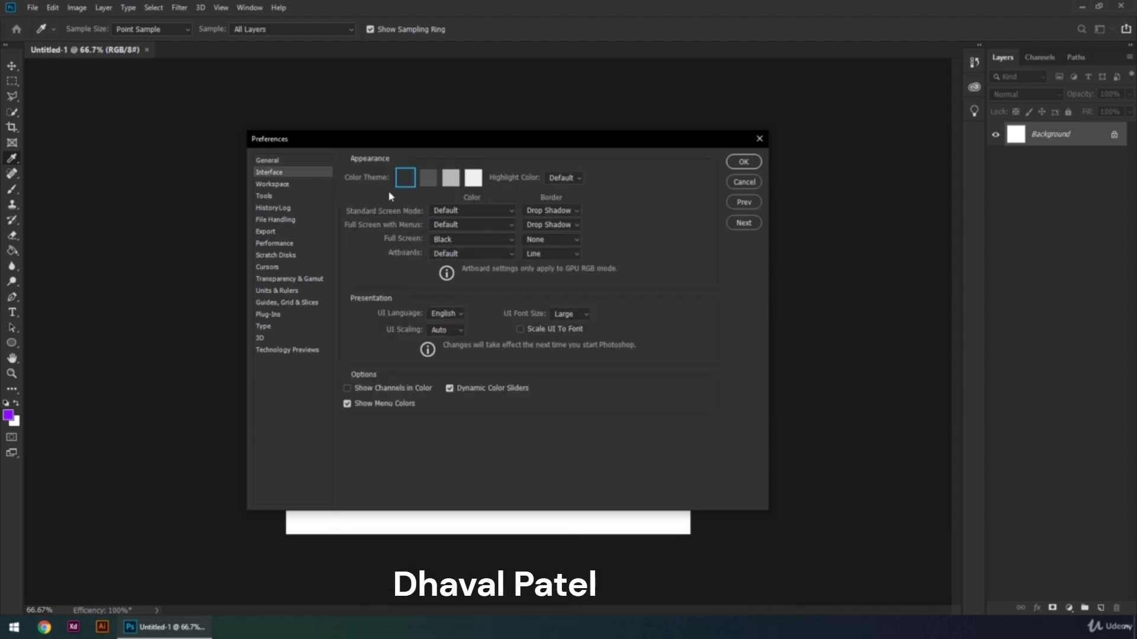
click(427, 181)
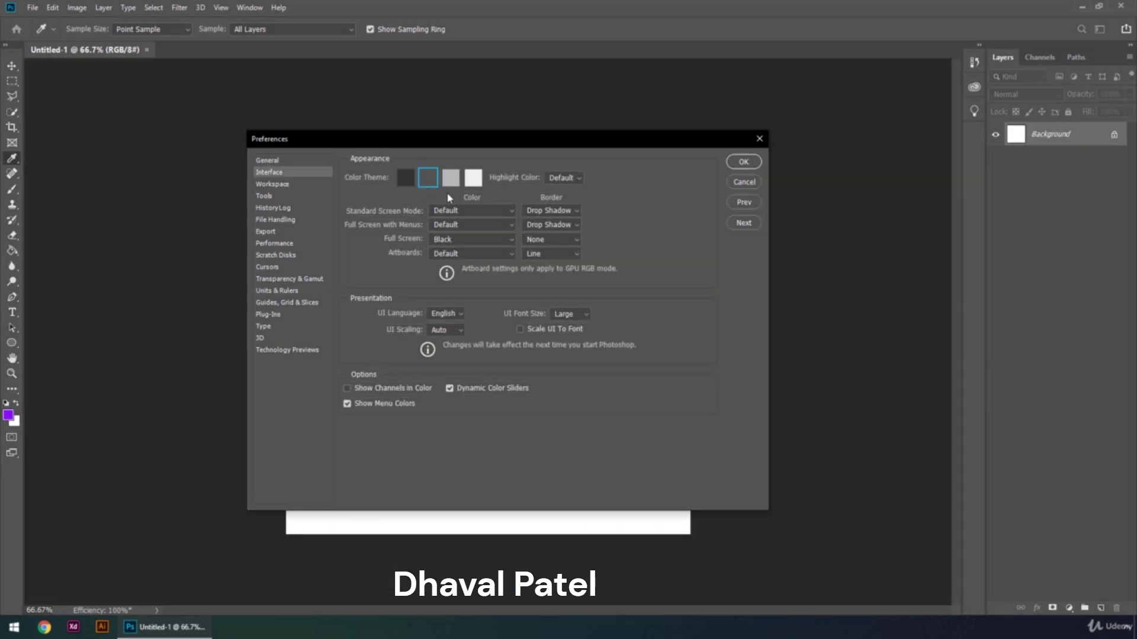
click(451, 184)
click(476, 185)
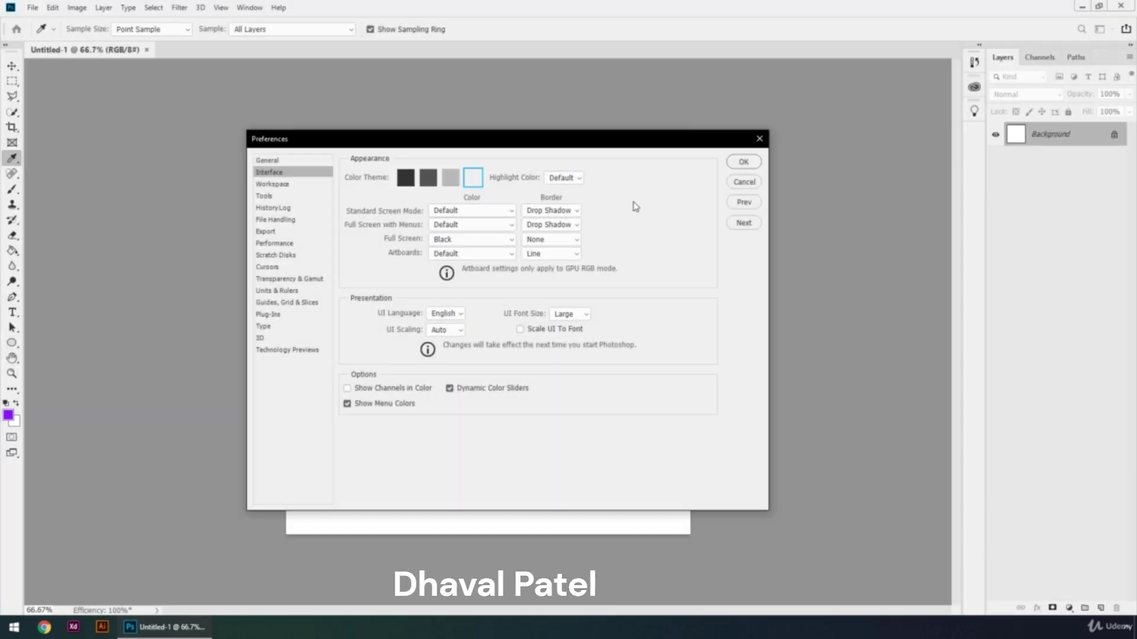
click(406, 181)
Set both the ruler and type units to Pixels in the preferences.
click(296, 291)
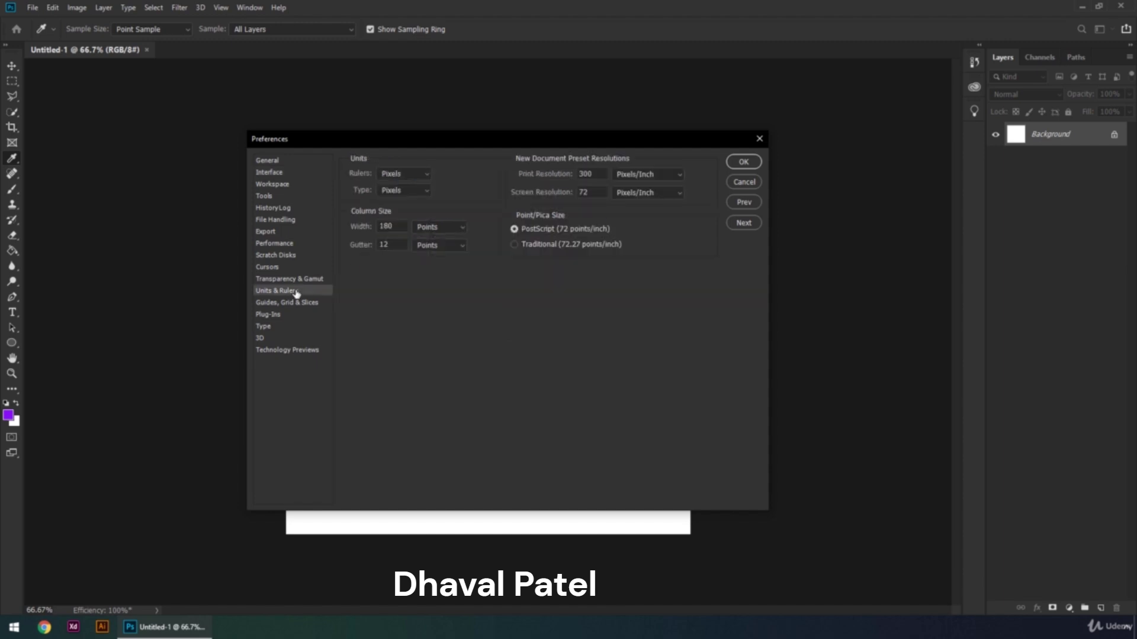
click(430, 176)
click(413, 186)
click(421, 190)
click(417, 203)
click(755, 166)
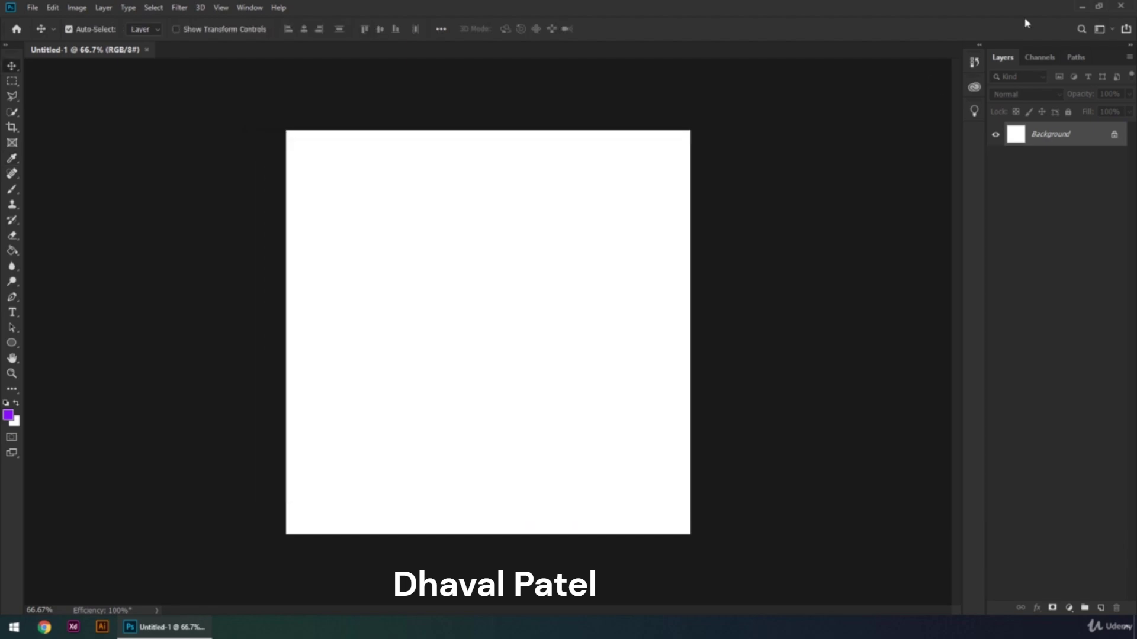
Open the customize-workspace PSD file from the desktop.
click(1081, 7)
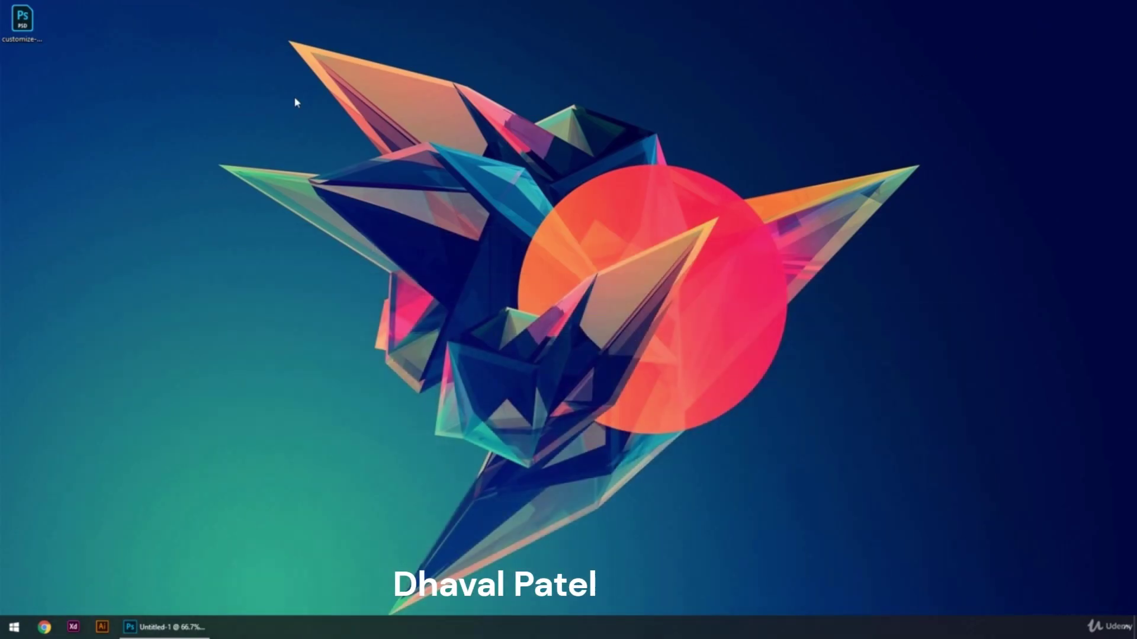
double_click(24, 30)
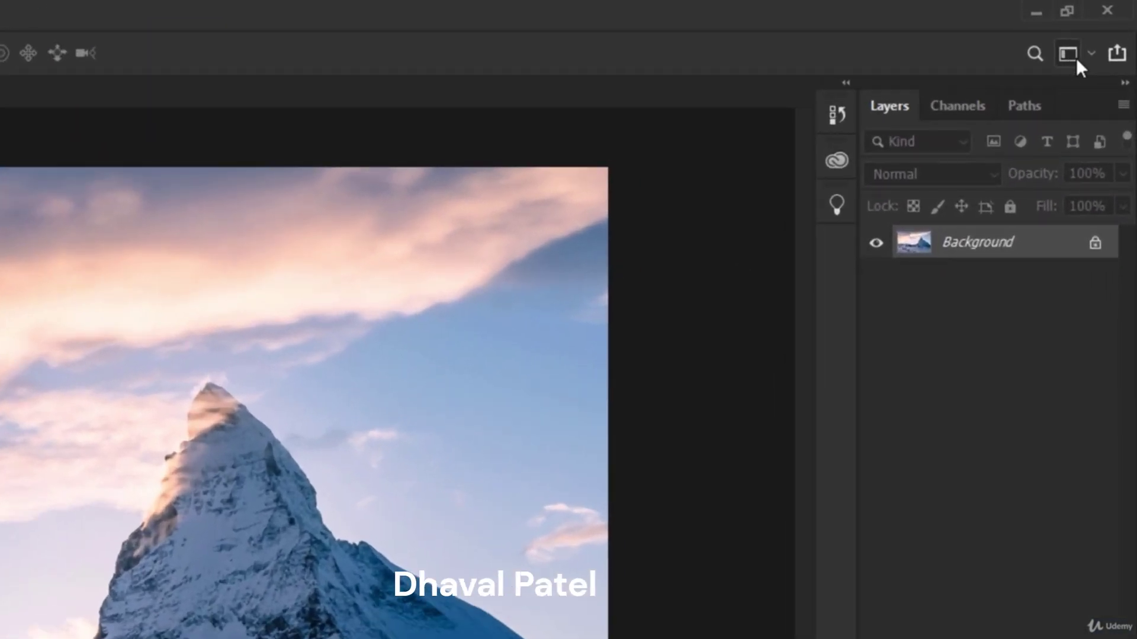
Try the Graphic and Web, Motion and Painting workspaces, and return to the Essentials workspace.
click(1076, 58)
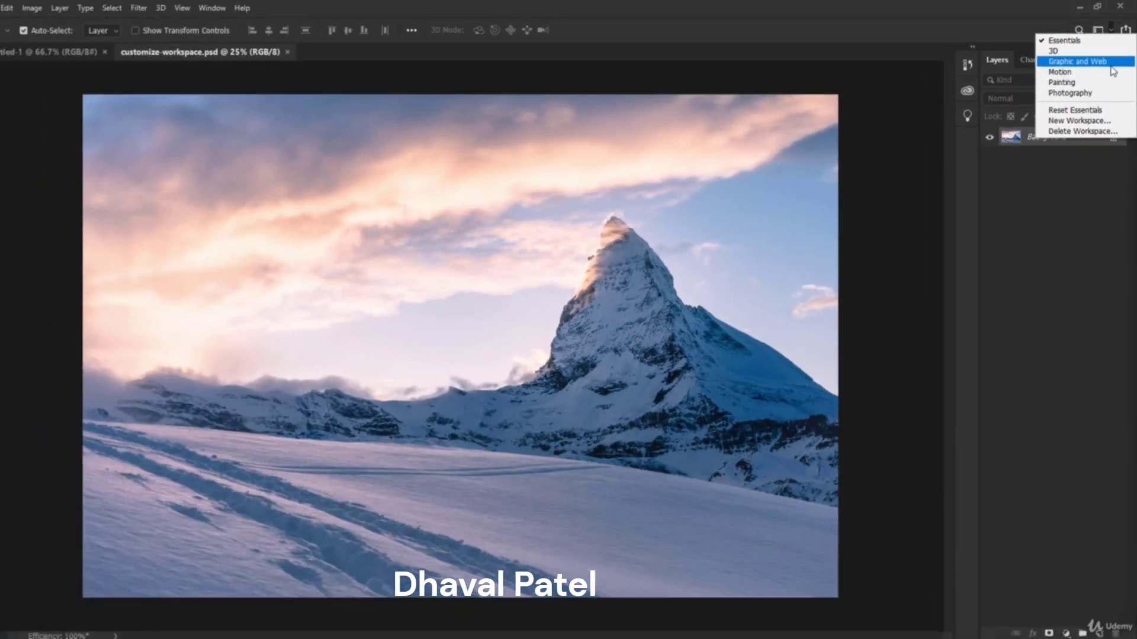
click(1111, 64)
click(1099, 29)
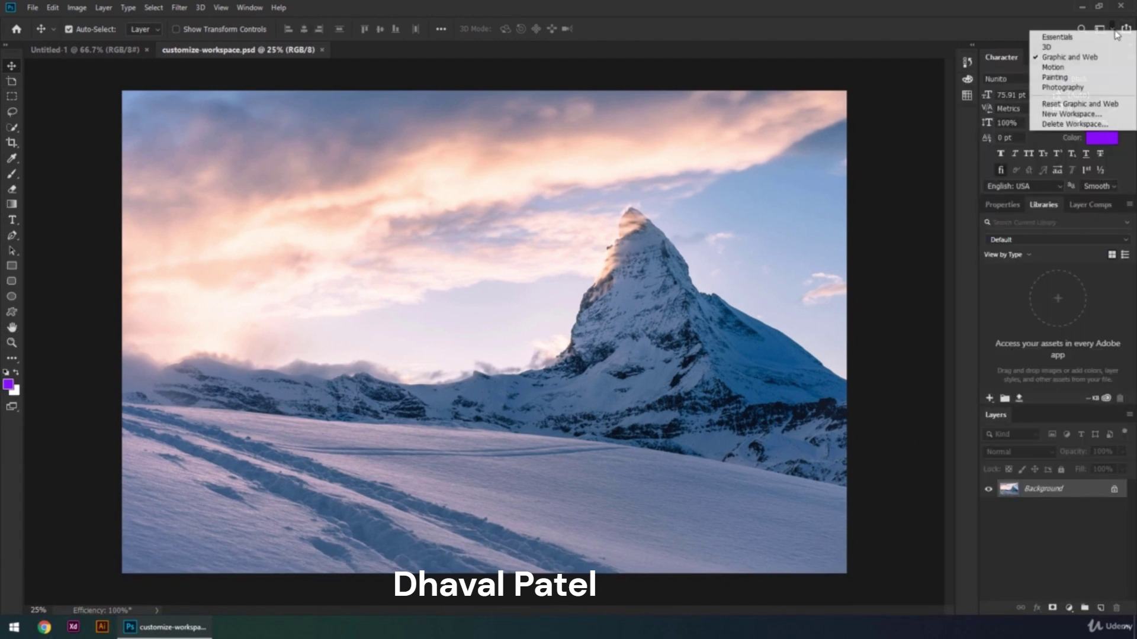
click(1095, 68)
click(1099, 29)
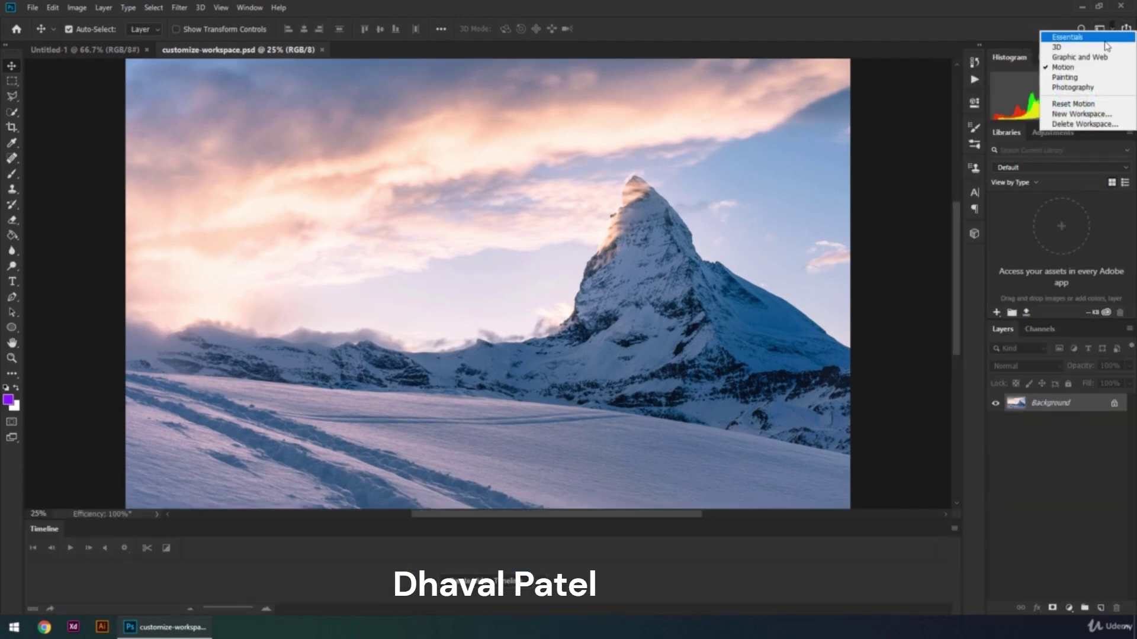
click(1089, 78)
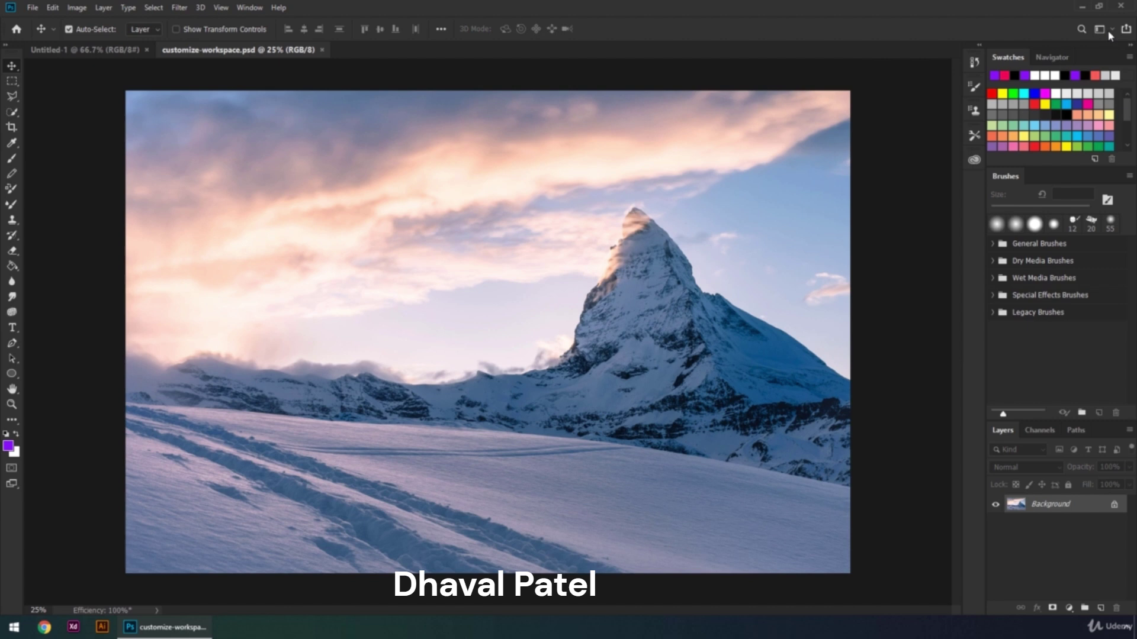
click(1107, 30)
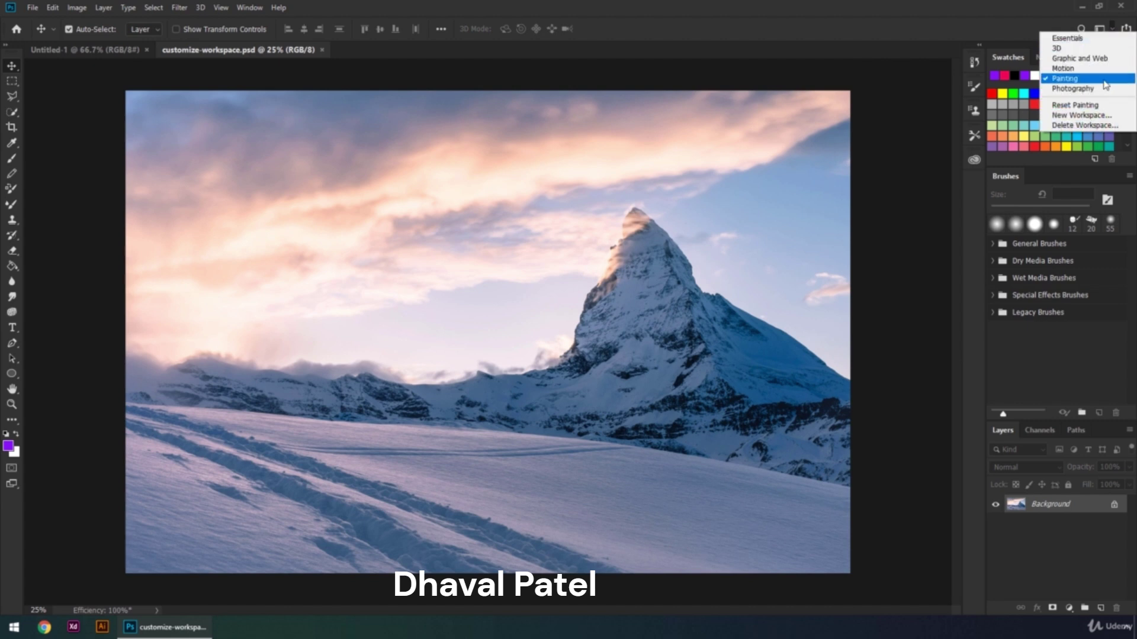
click(1107, 48)
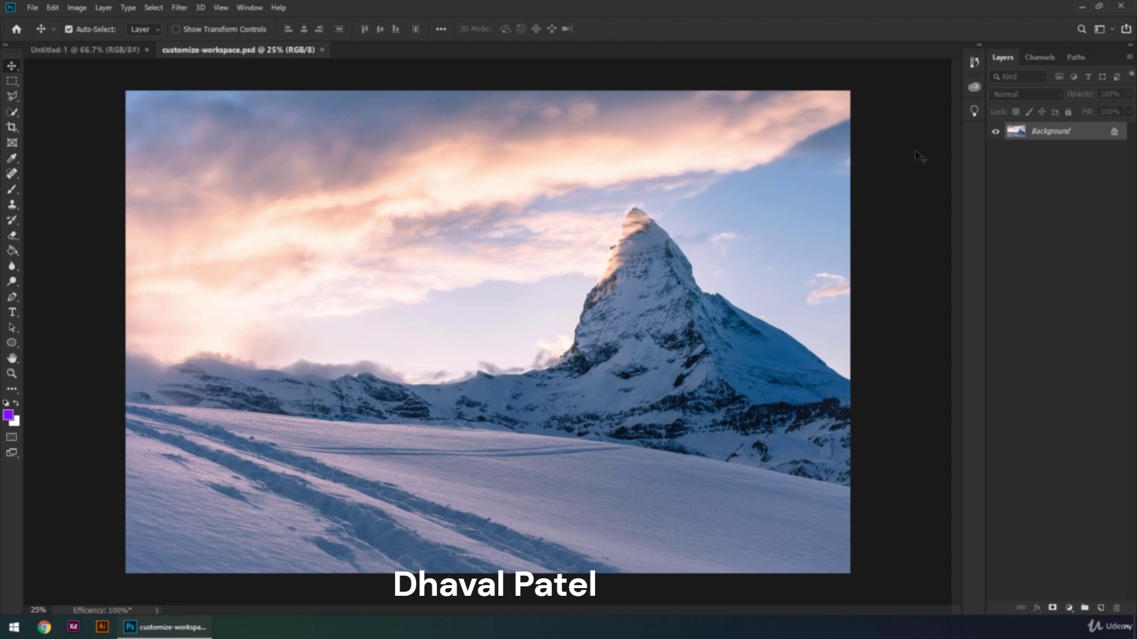
Reset the Essentials workspace to its default panel layout.
click(1101, 31)
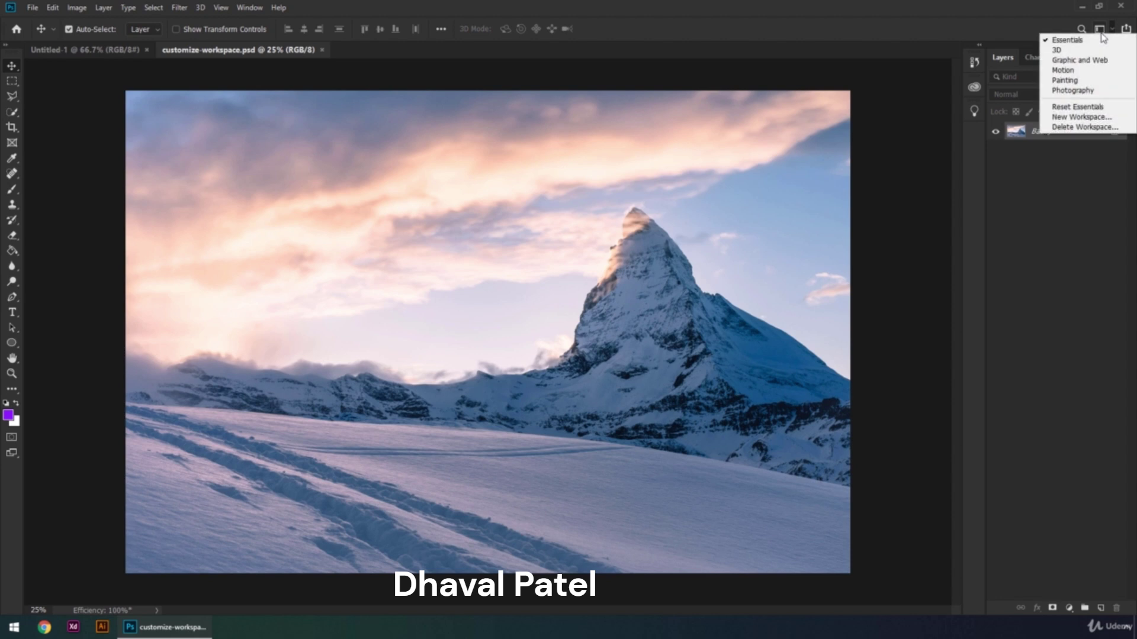
click(1125, 110)
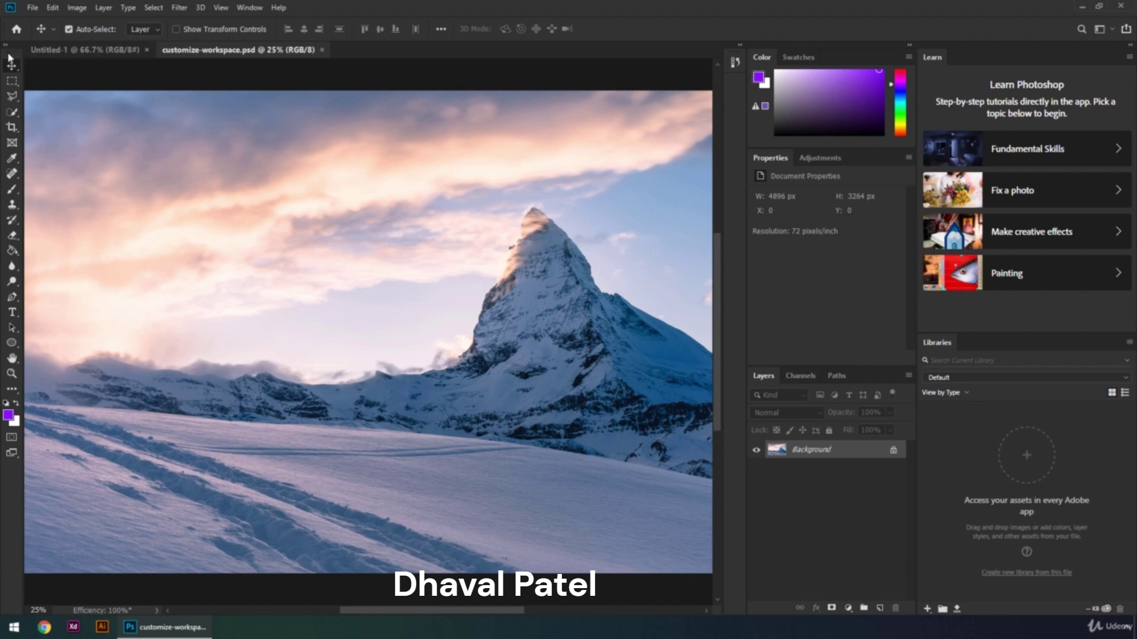
Try docking the tools bar beside the collapsed panel strip, return it to its original place and toggle its column layout.
drag(15, 56, 144, 129)
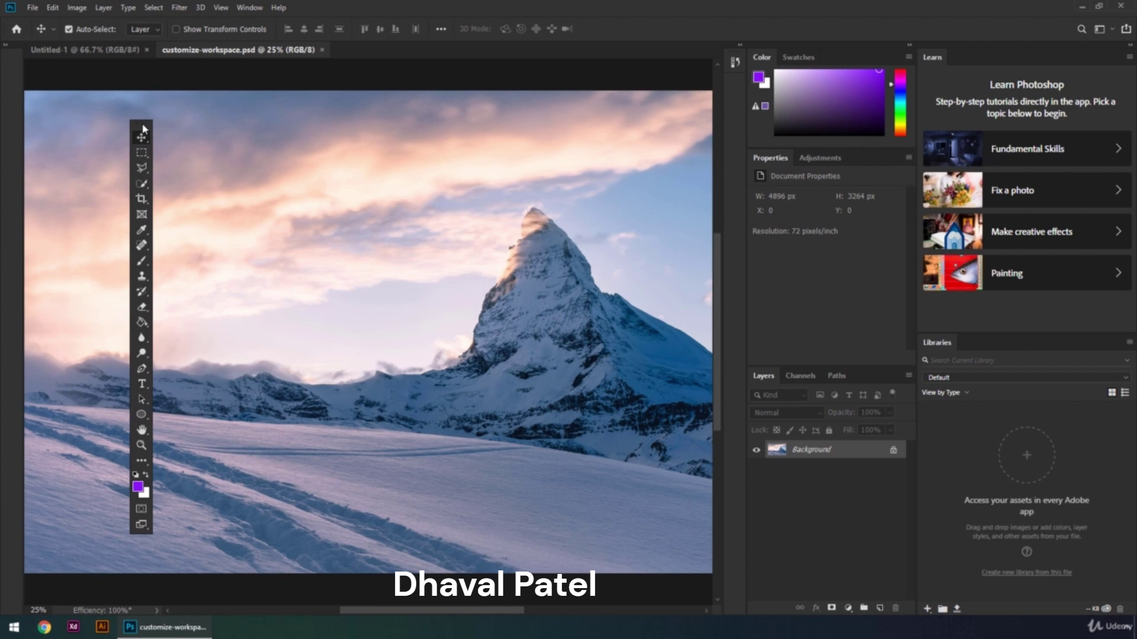
drag(144, 129, 718, 103)
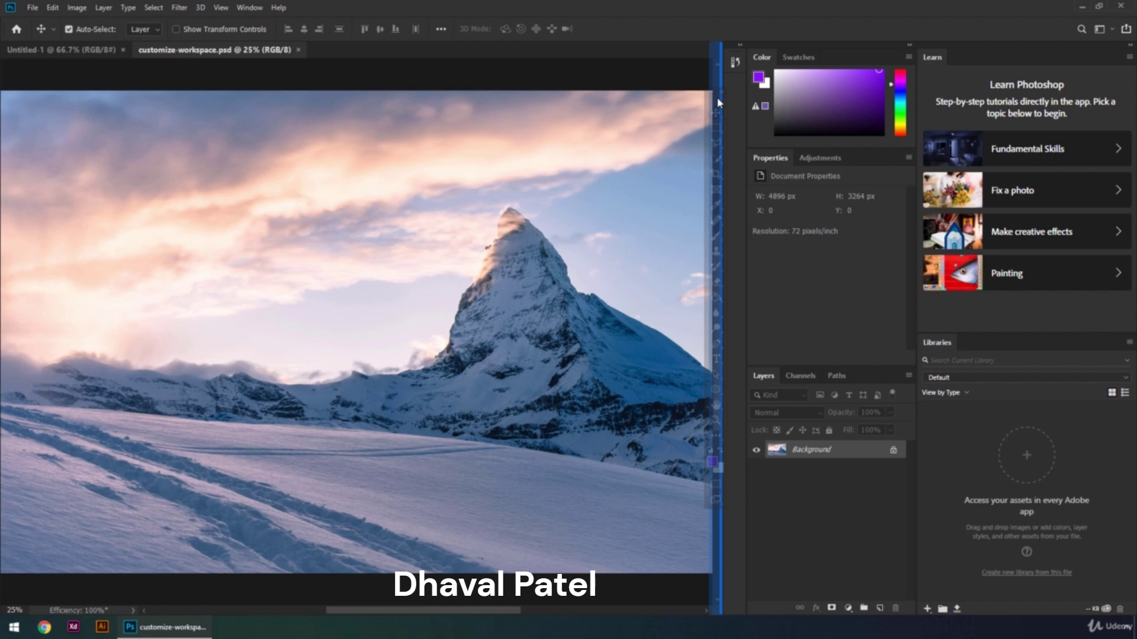
drag(718, 103, 718, 103)
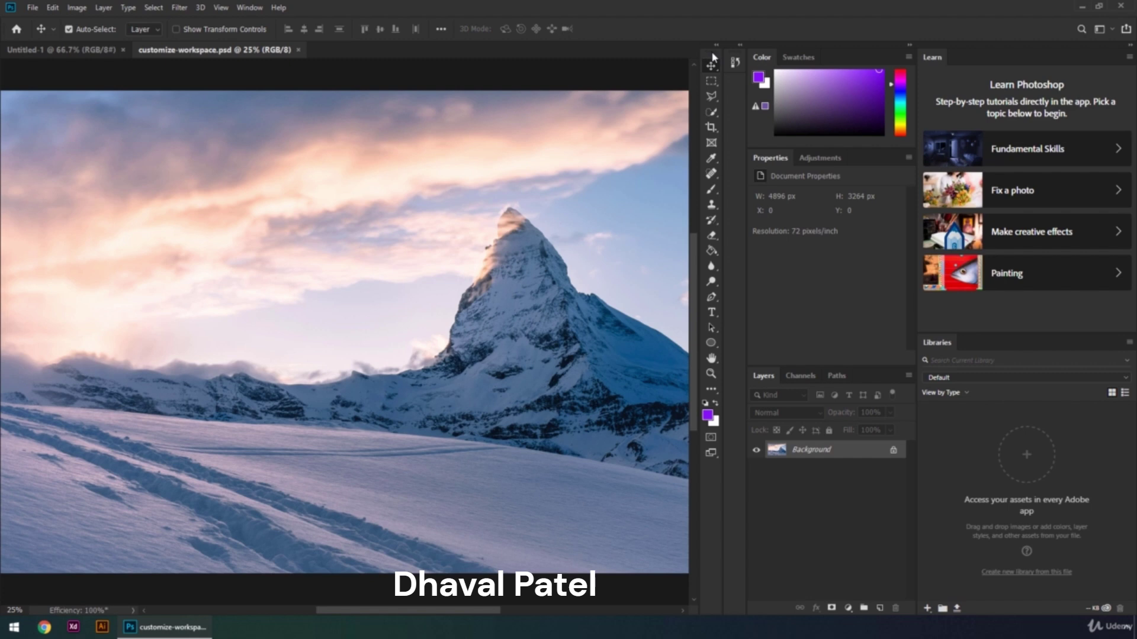
drag(713, 57, 5, 102)
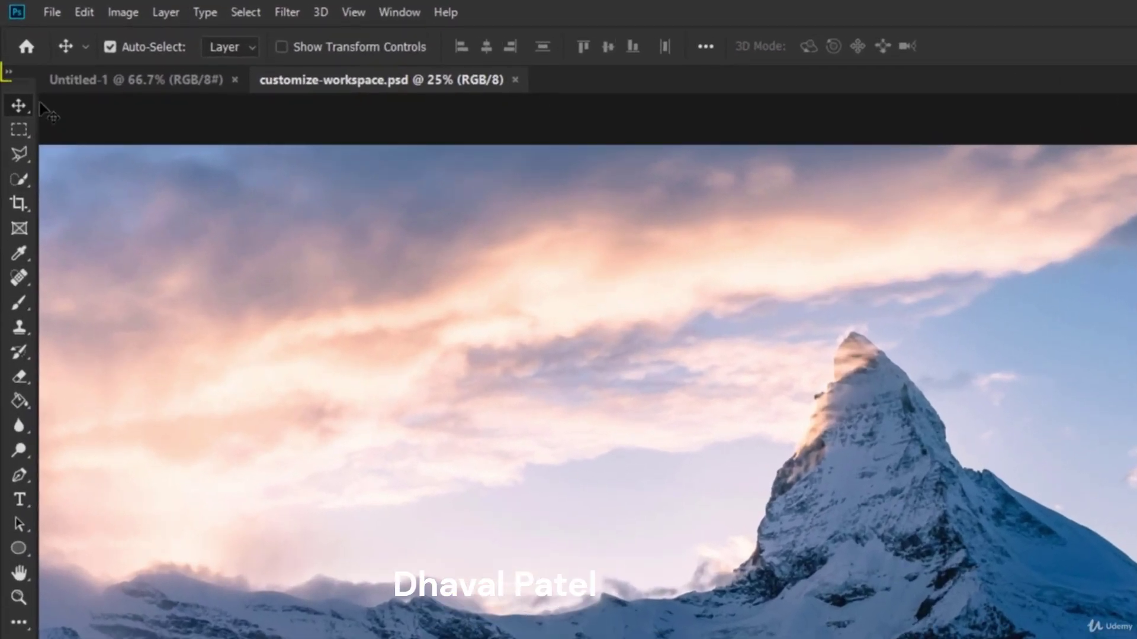
click(10, 73)
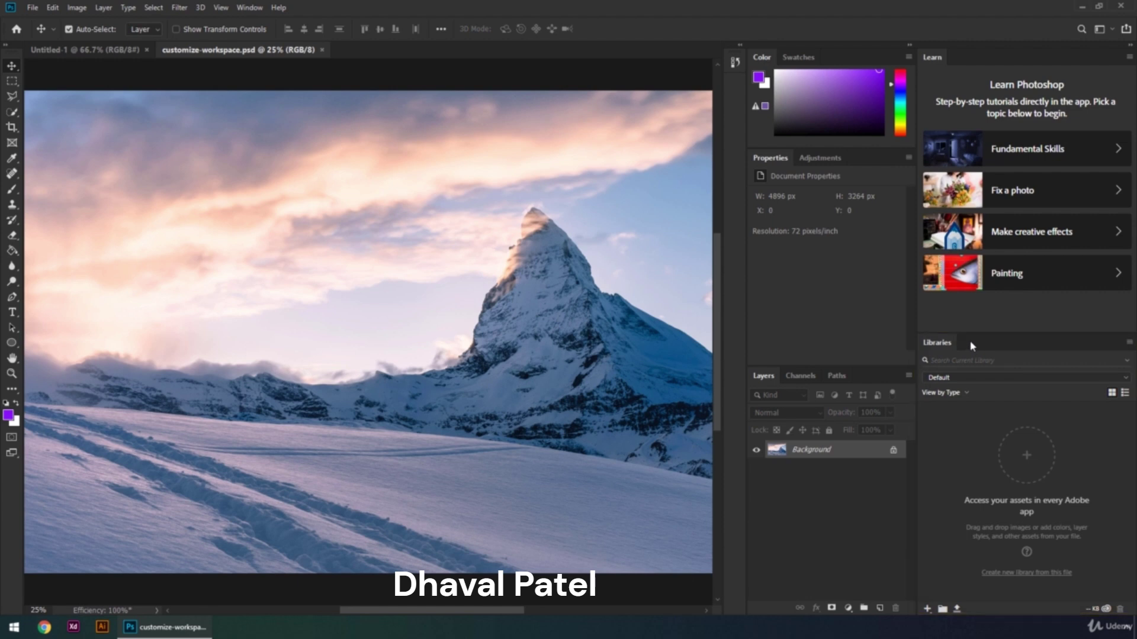
Collapse the Libraries and Learn panels into the icon strip below History, and check that the Libraries panel expands and collapses.
drag(945, 345, 735, 90)
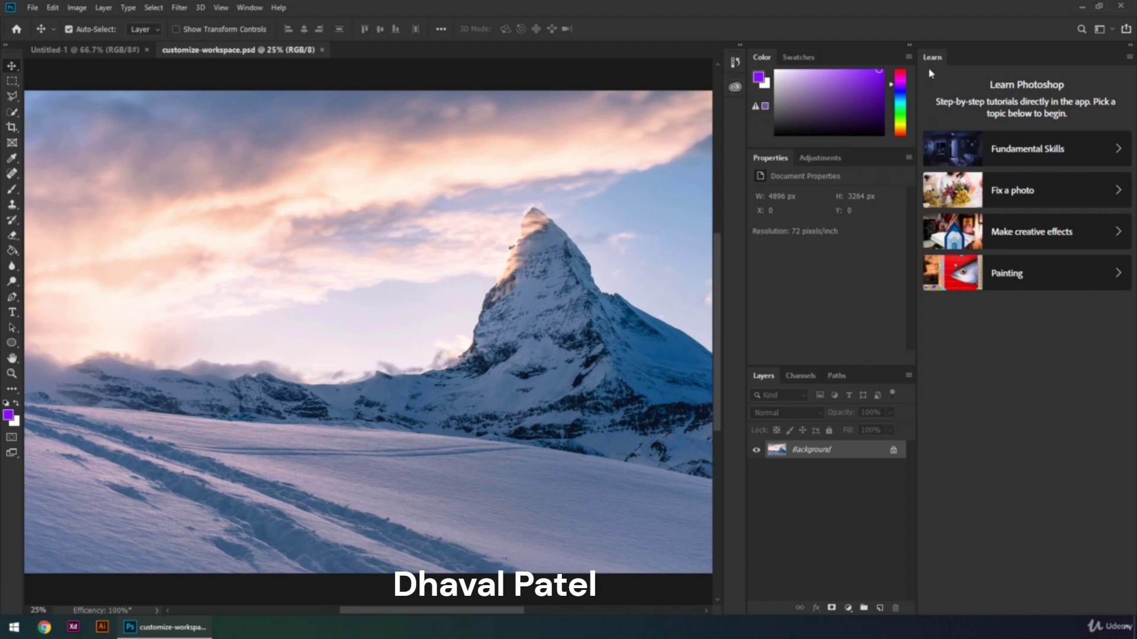
drag(932, 57, 736, 110)
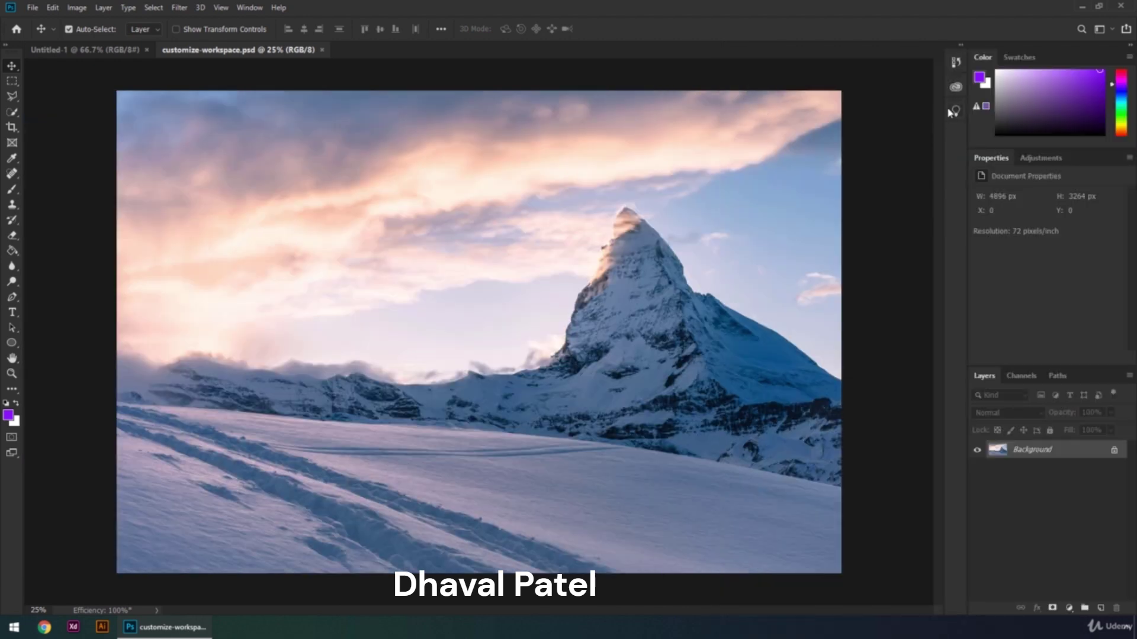
click(956, 88)
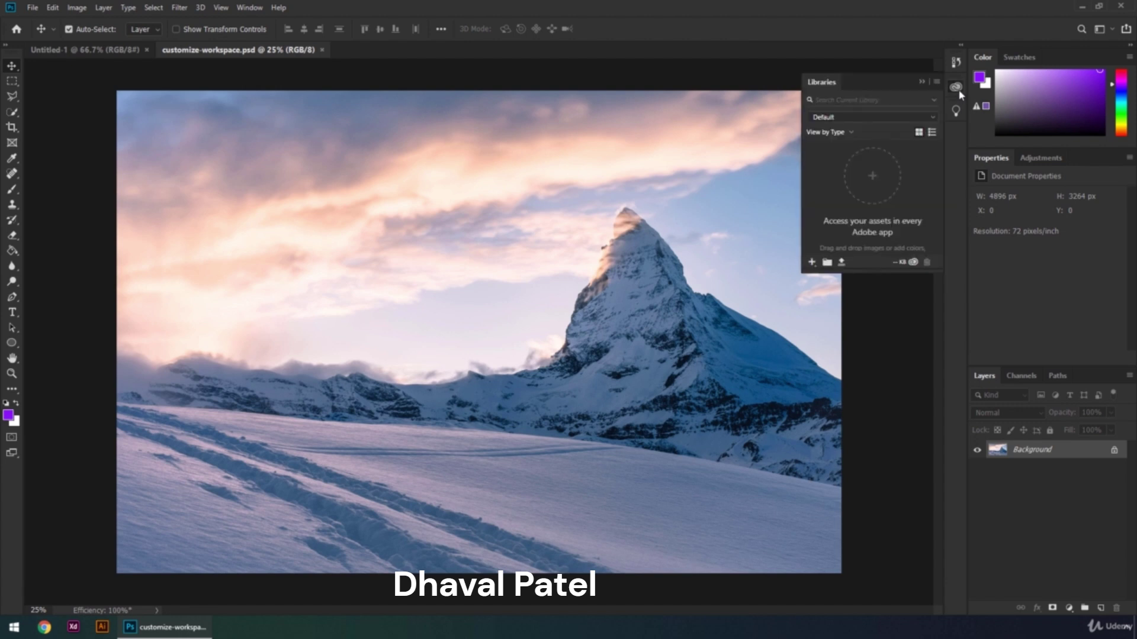
click(958, 92)
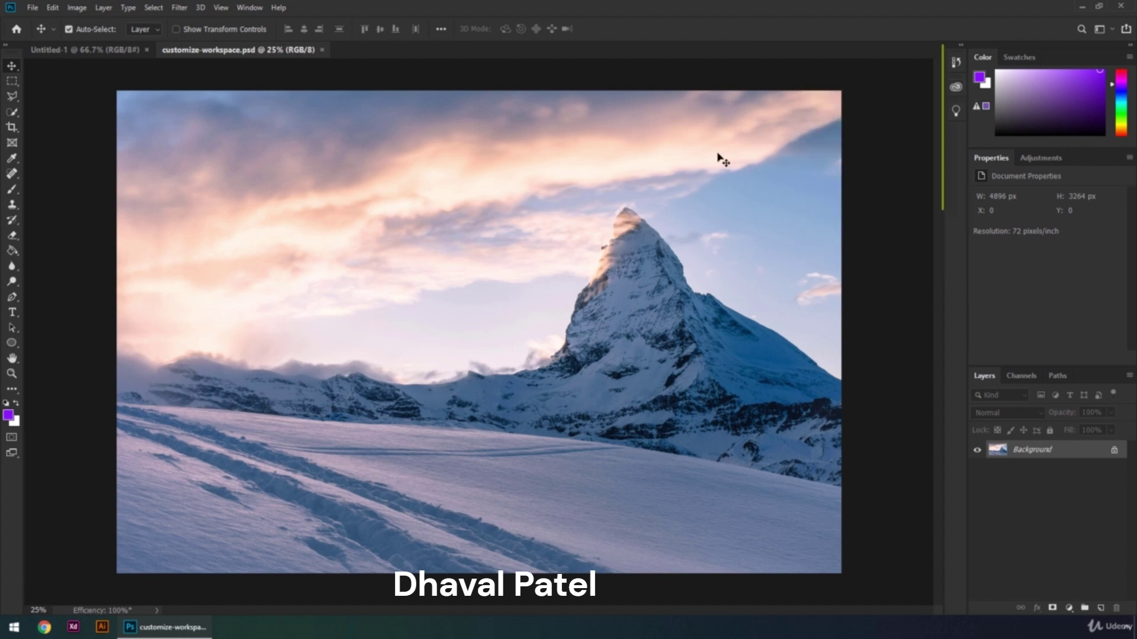
Show the Glyphs panel and close it again.
click(264, 9)
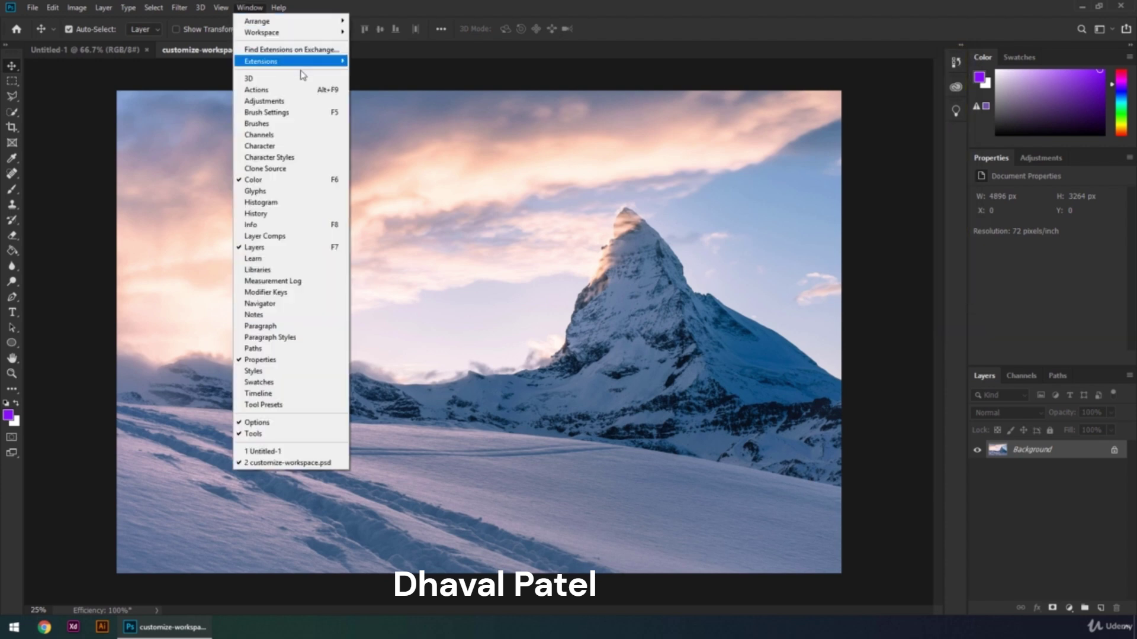
click(305, 197)
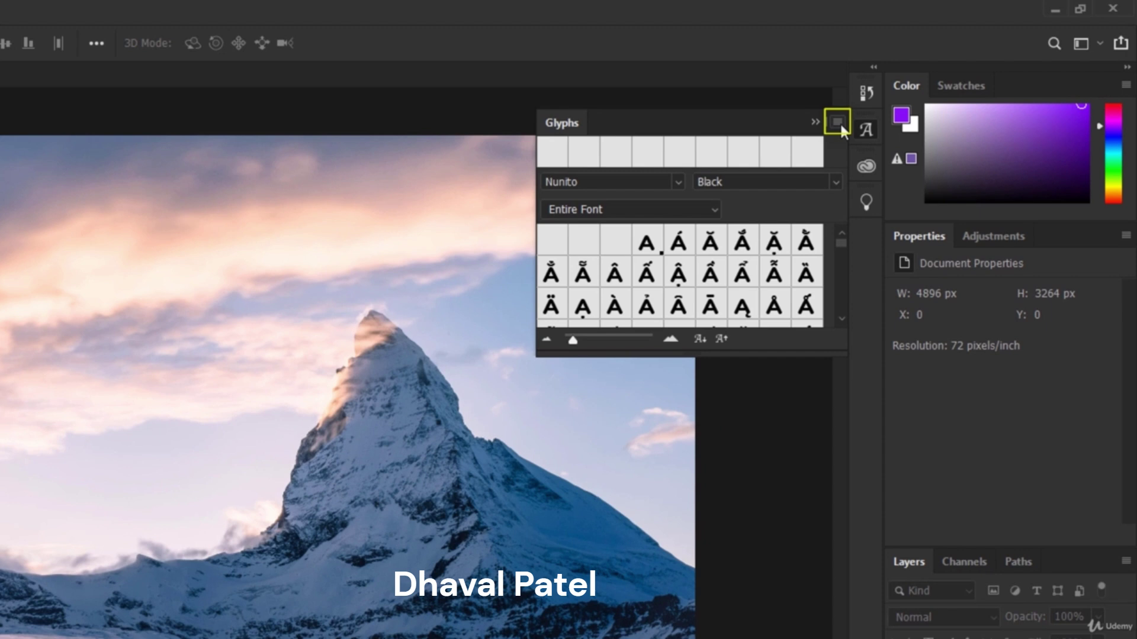
click(840, 122)
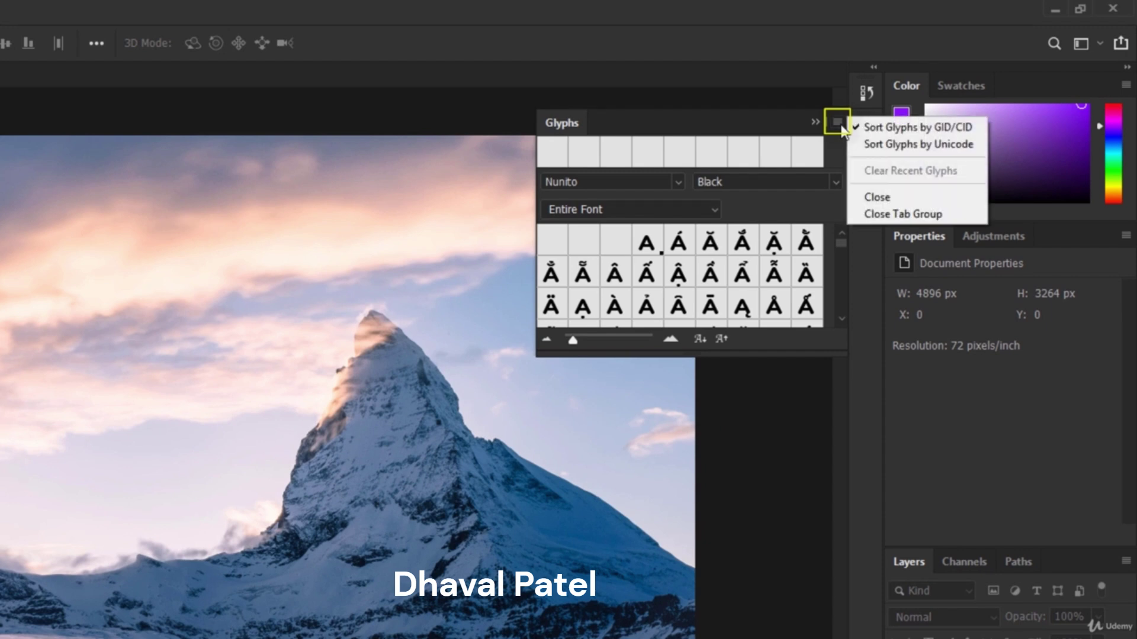
click(880, 194)
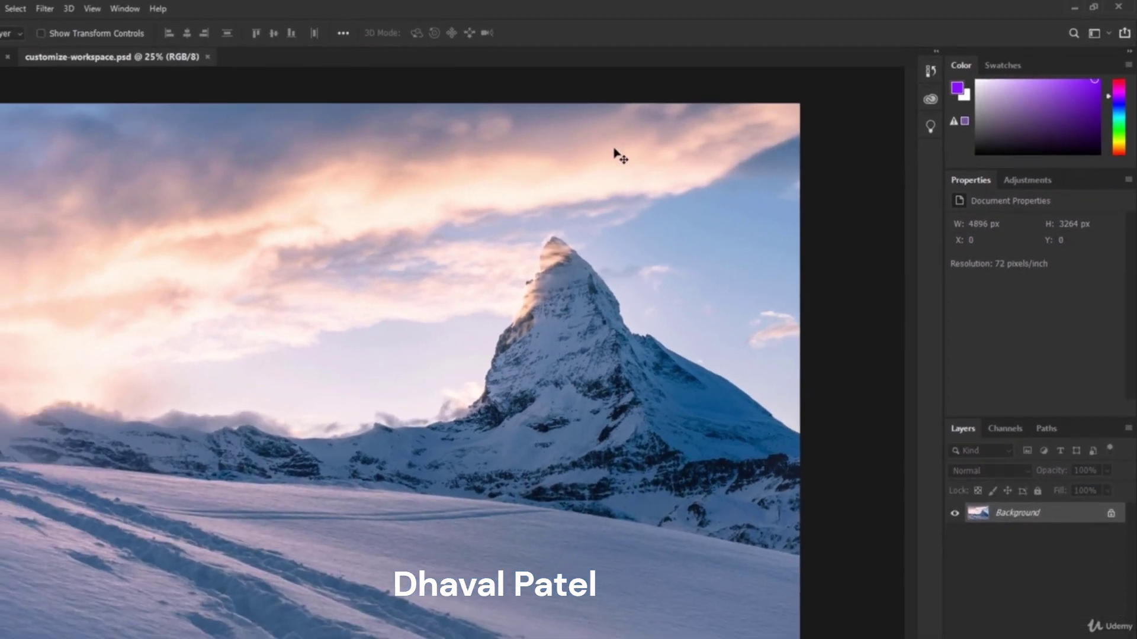
Add the brush, Character, Character Styles and Histogram panels to the collapsed icon strip.
click(126, 8)
click(154, 136)
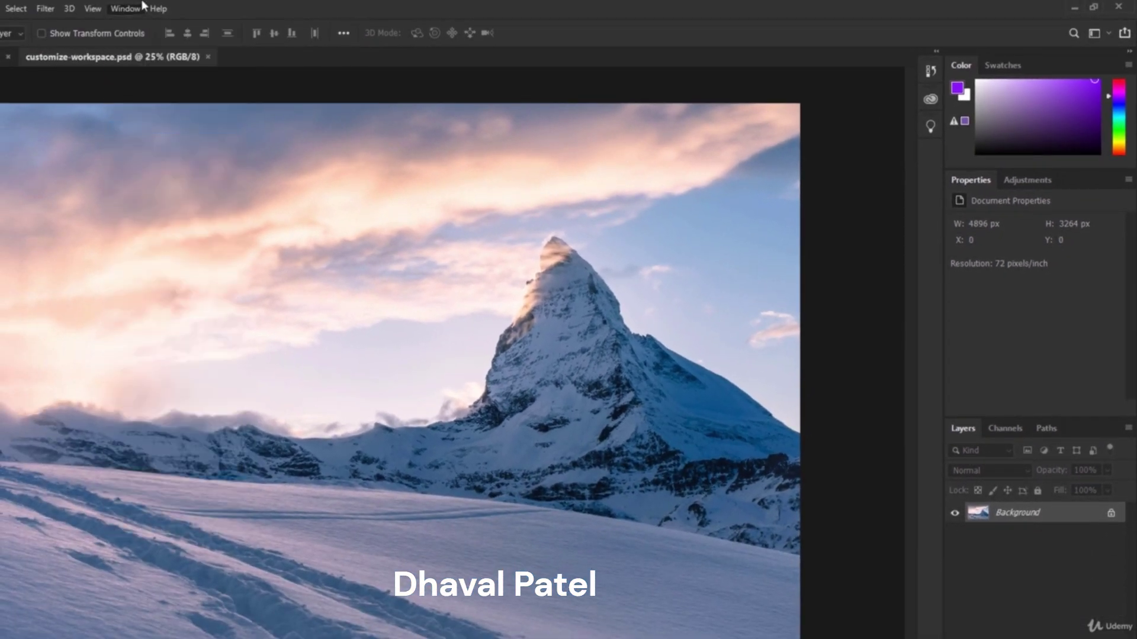
click(126, 9)
click(137, 166)
click(125, 9)
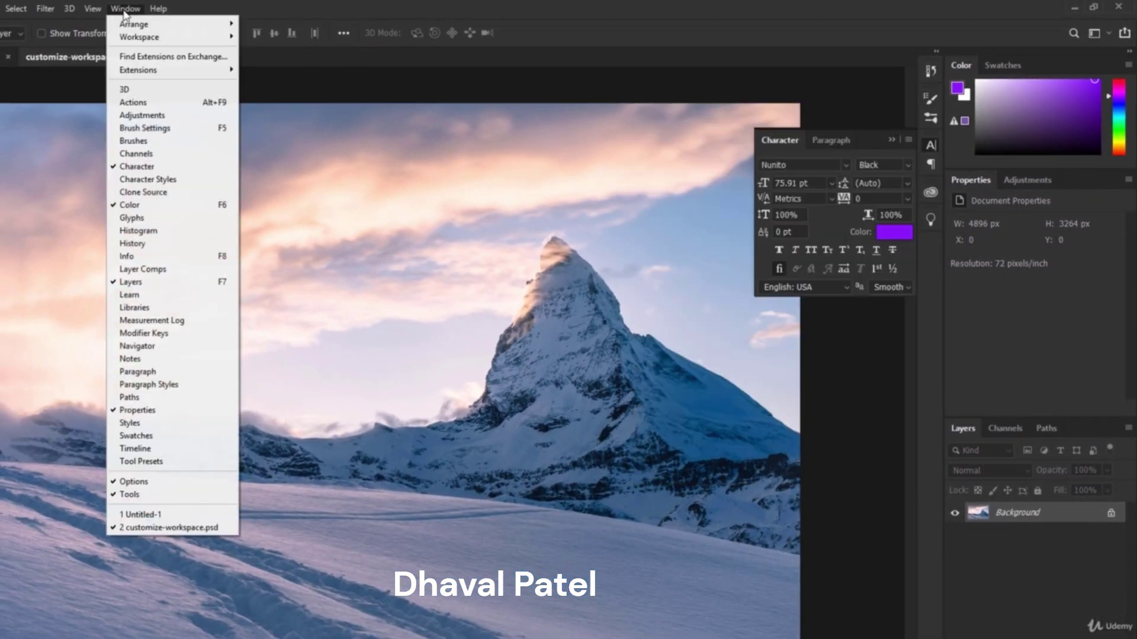
click(148, 179)
click(125, 8)
click(176, 232)
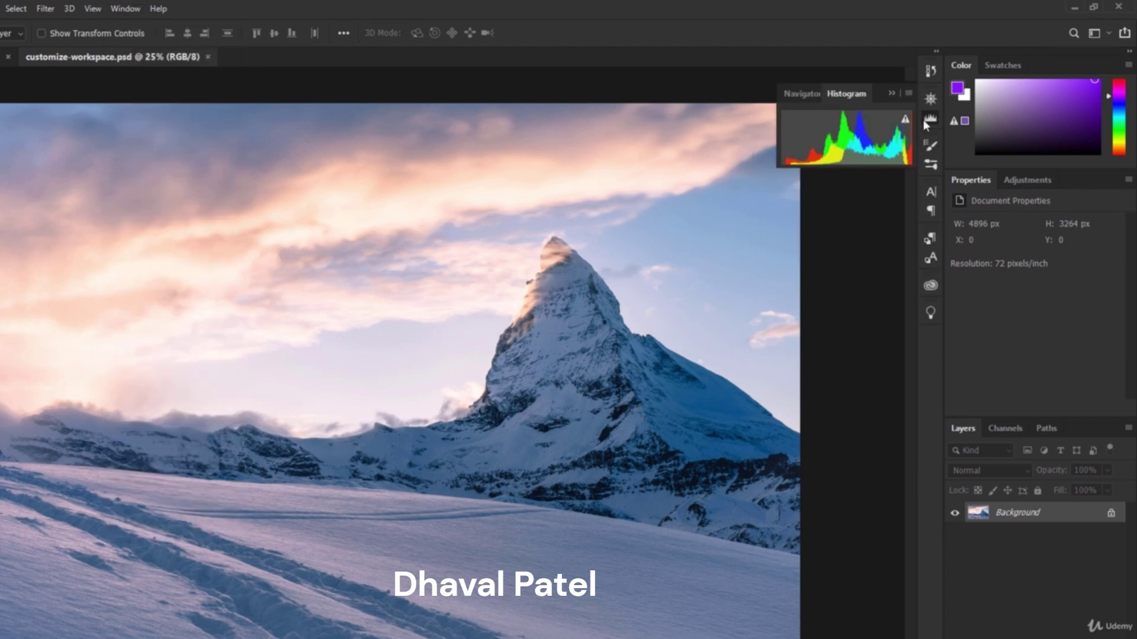
Pull the Histogram panel out of the icon strip and close it, and widen the strip to show the panel names.
drag(930, 118, 648, 198)
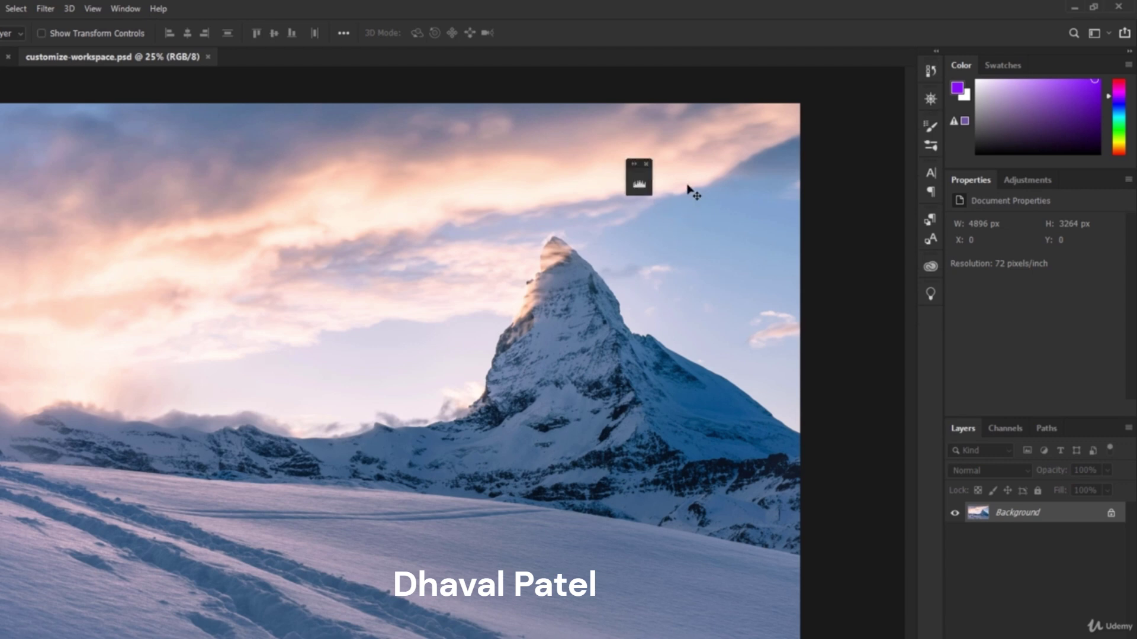
click(648, 166)
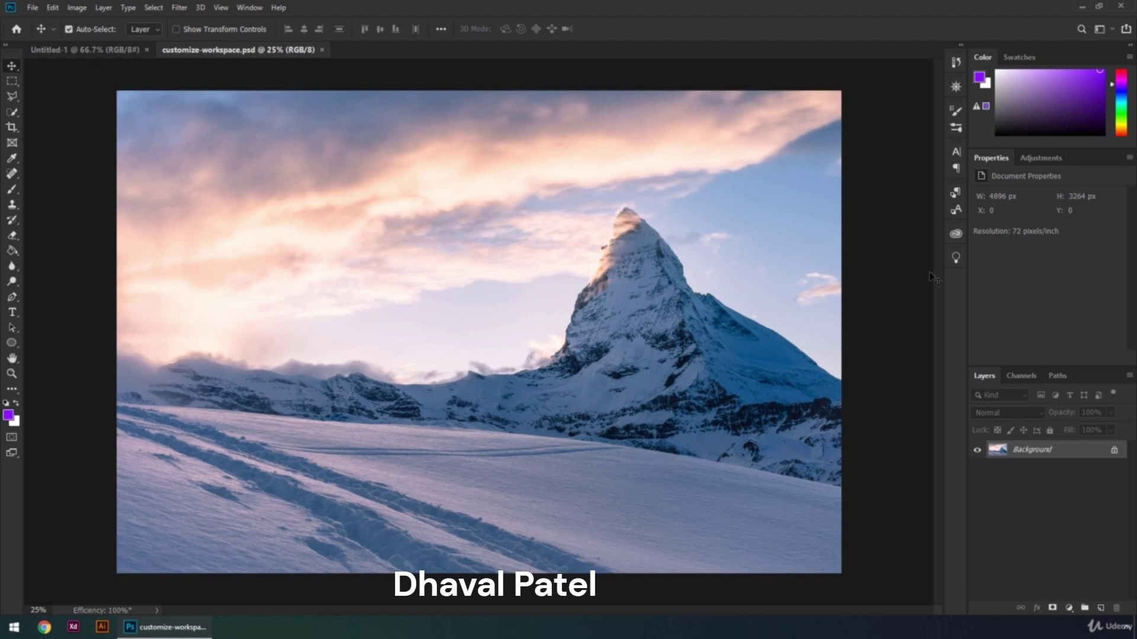
drag(944, 279, 848, 282)
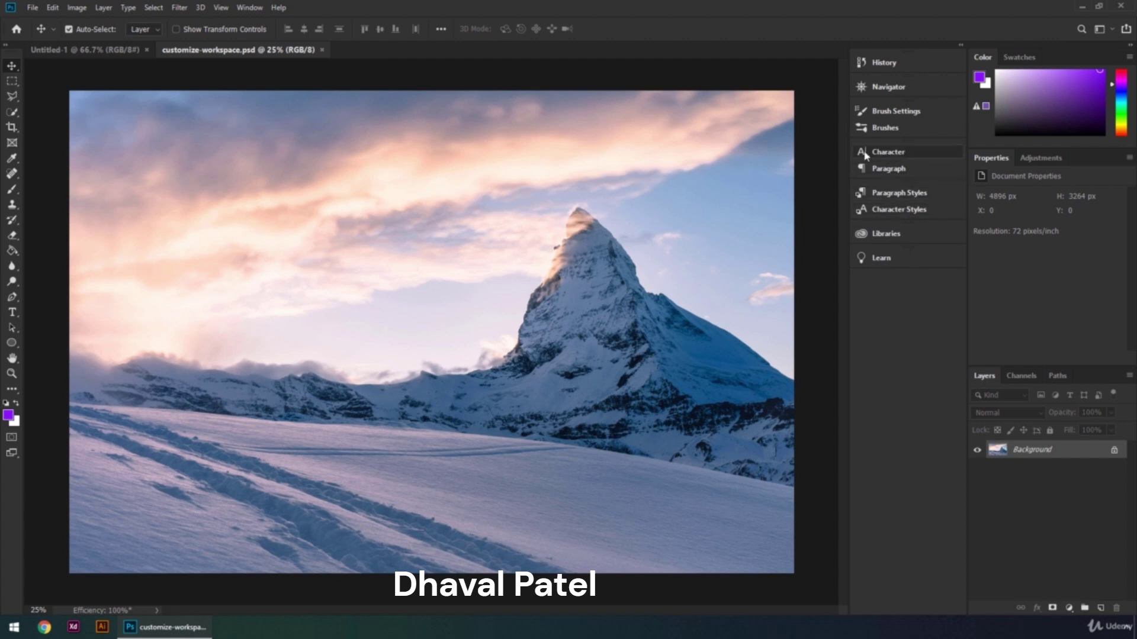
Narrow the collapsed panel strip to icons only while checking that the Character panel expands and collapses.
click(927, 154)
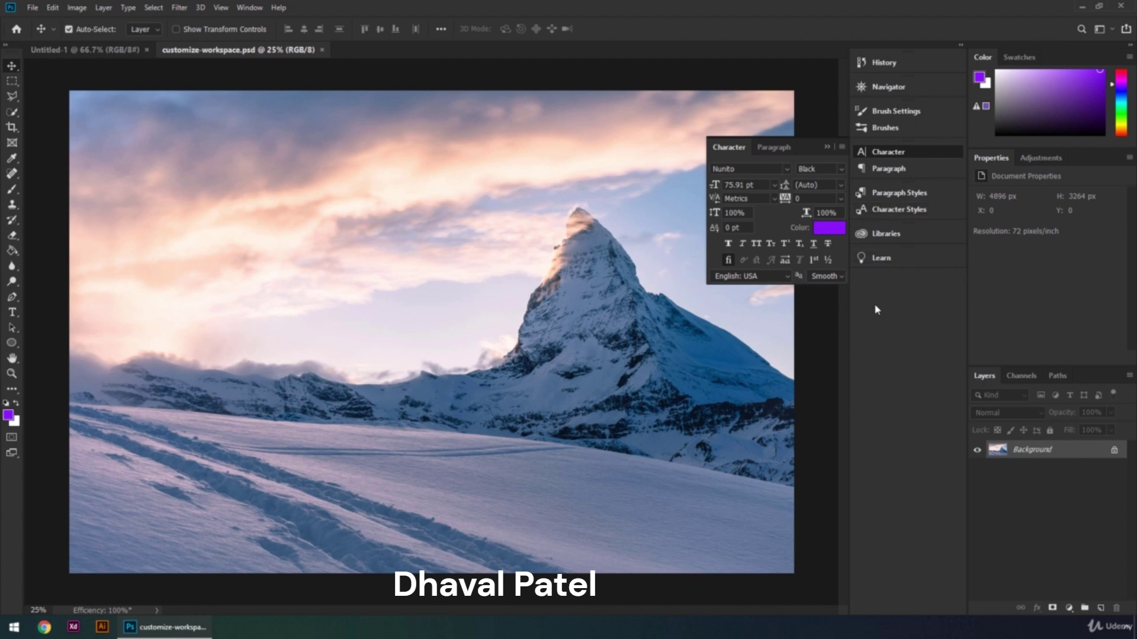
drag(848, 302, 948, 303)
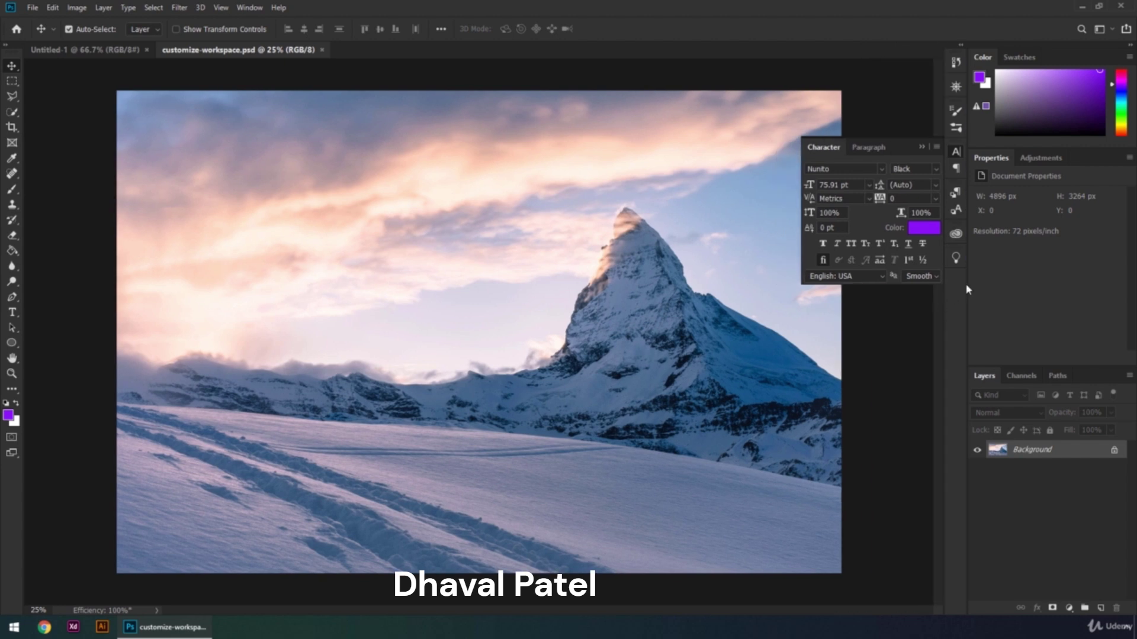
click(960, 155)
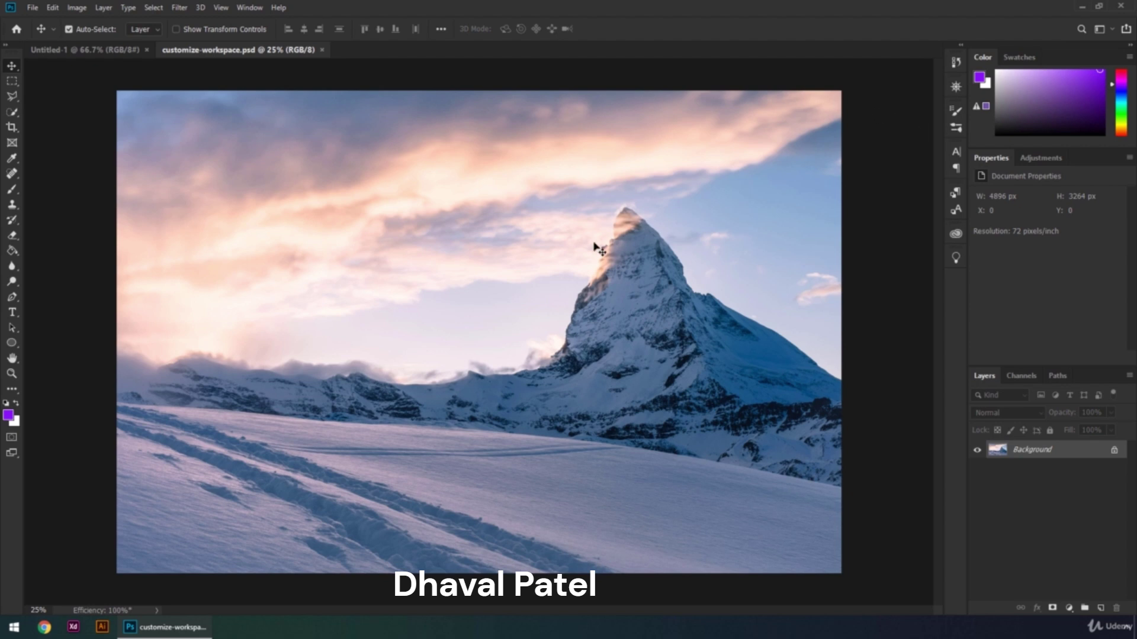
Check the Brush Settings and Brushes panels from the icon strip and collapse them again.
click(955, 111)
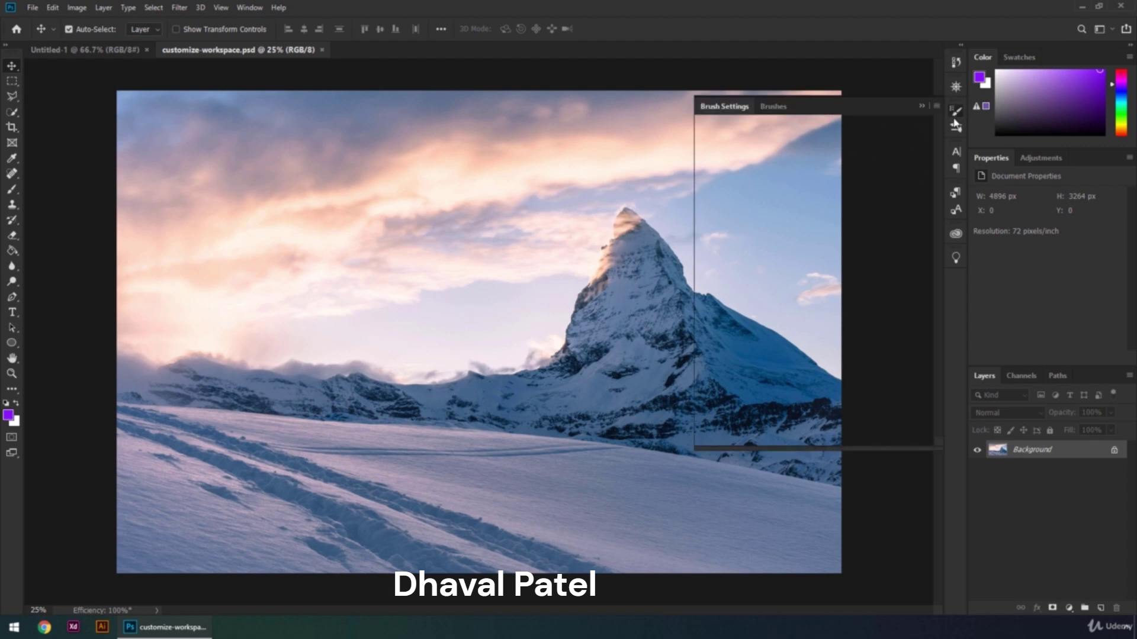
click(956, 127)
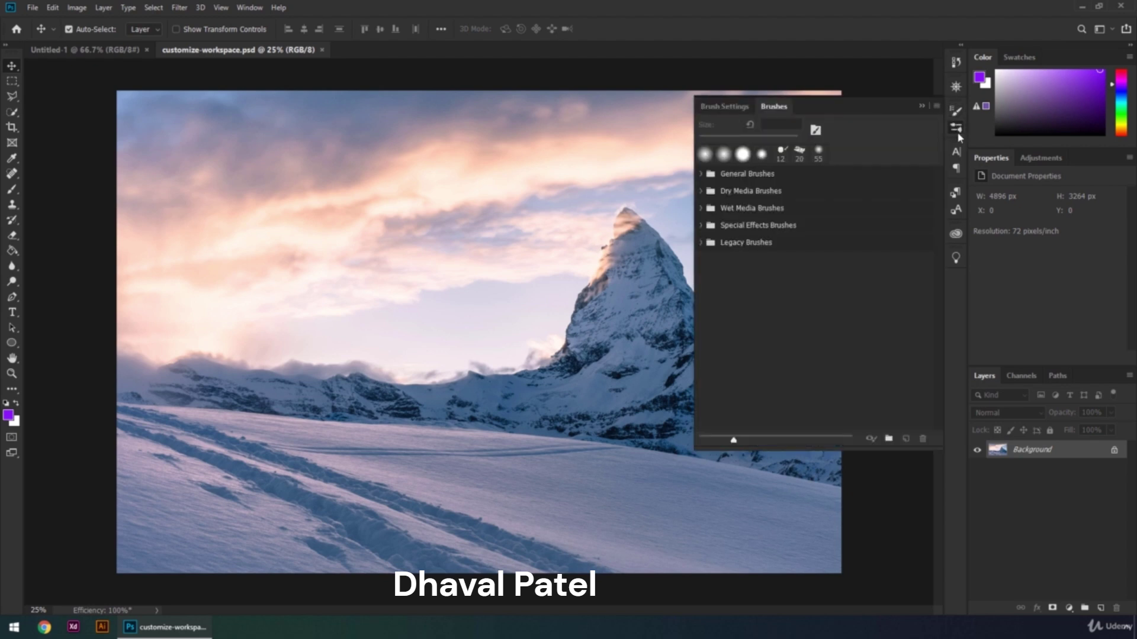
click(958, 138)
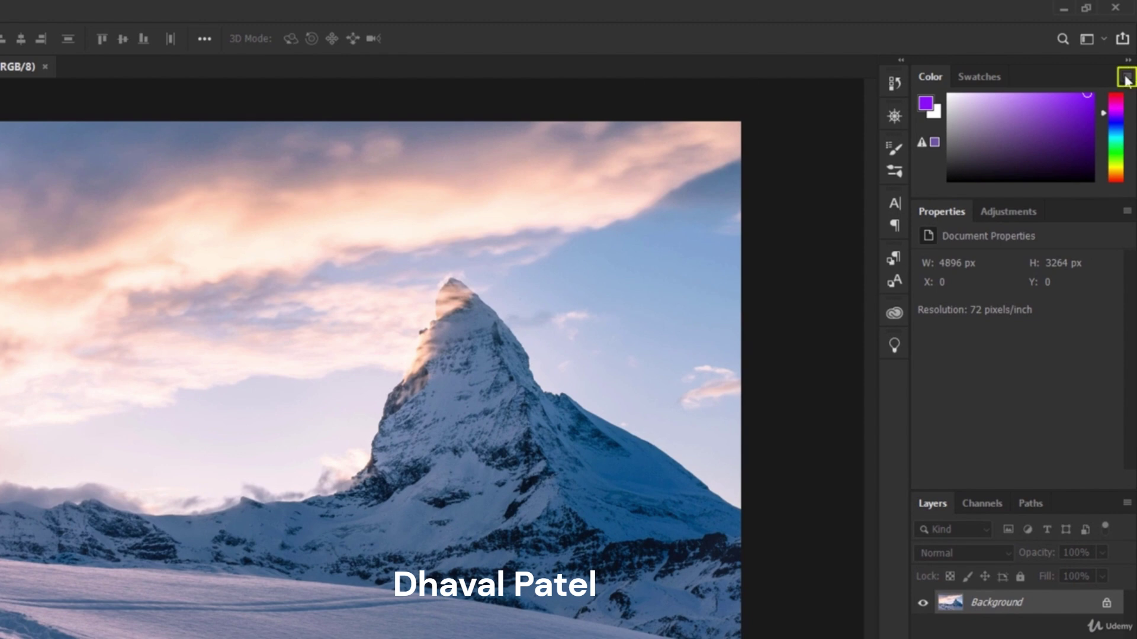
Close the Color and Swatches tab group and the Properties and Adjustments tab group.
click(1126, 79)
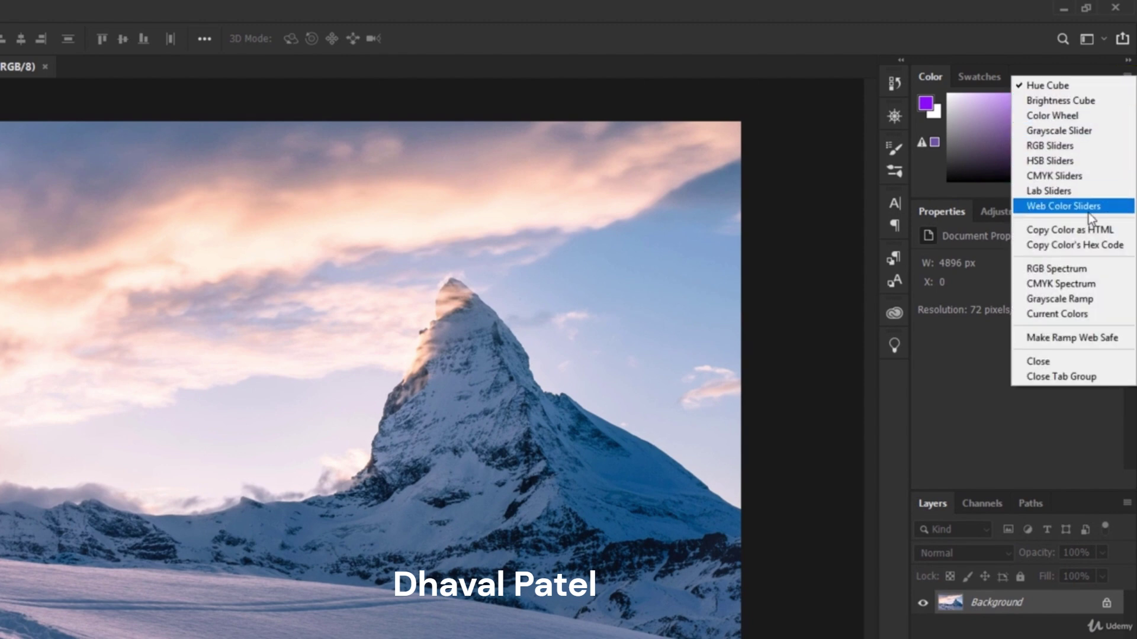
click(1107, 374)
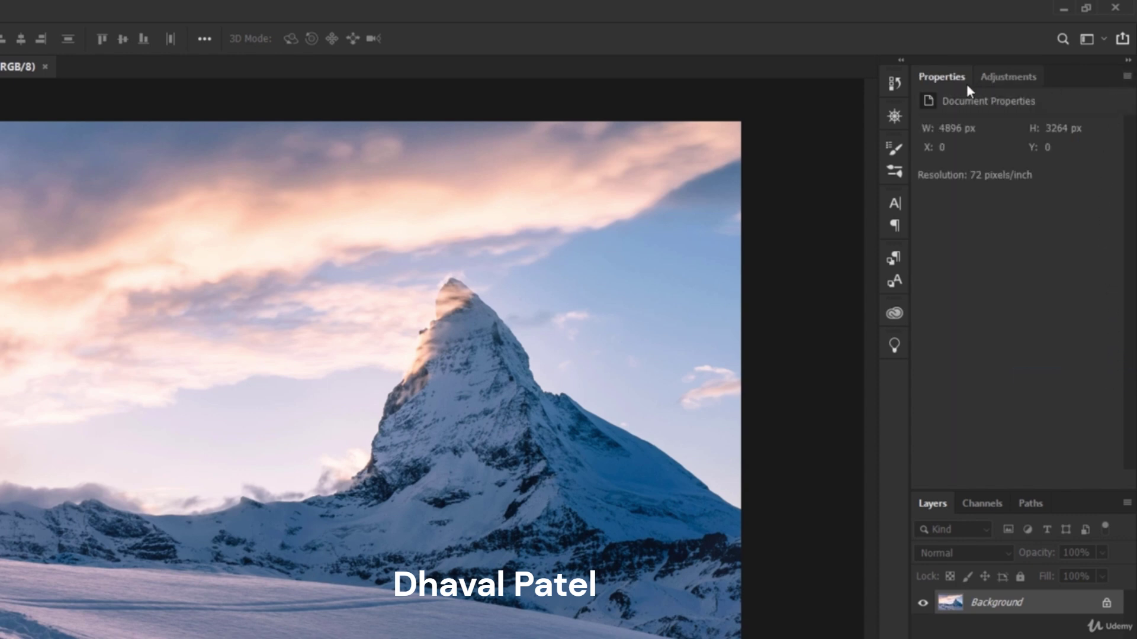
click(1125, 76)
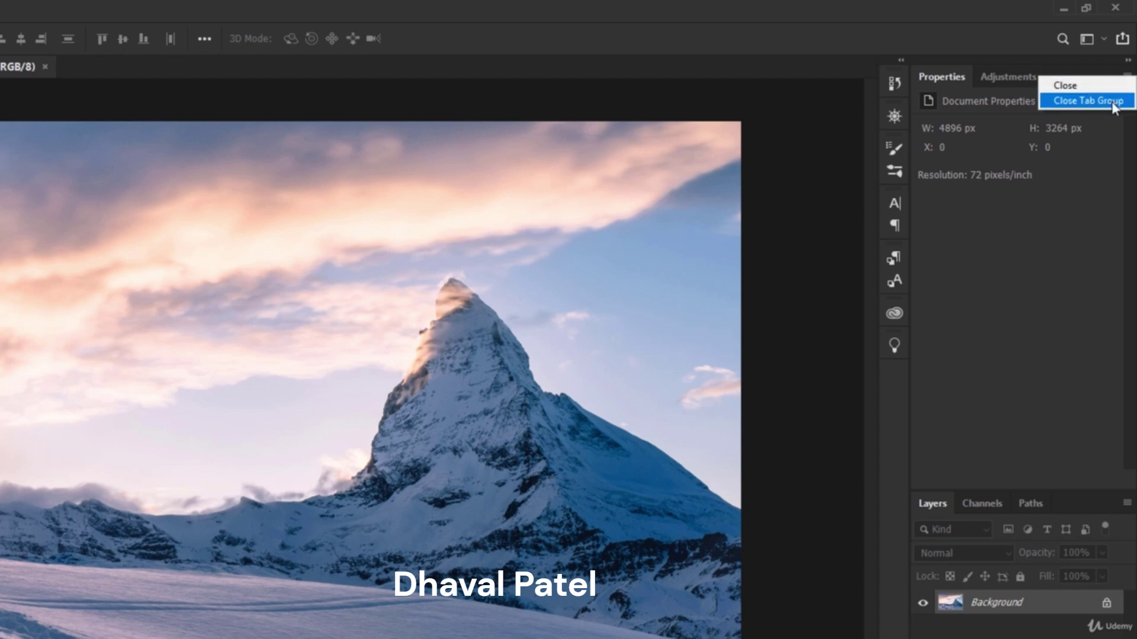
click(1111, 102)
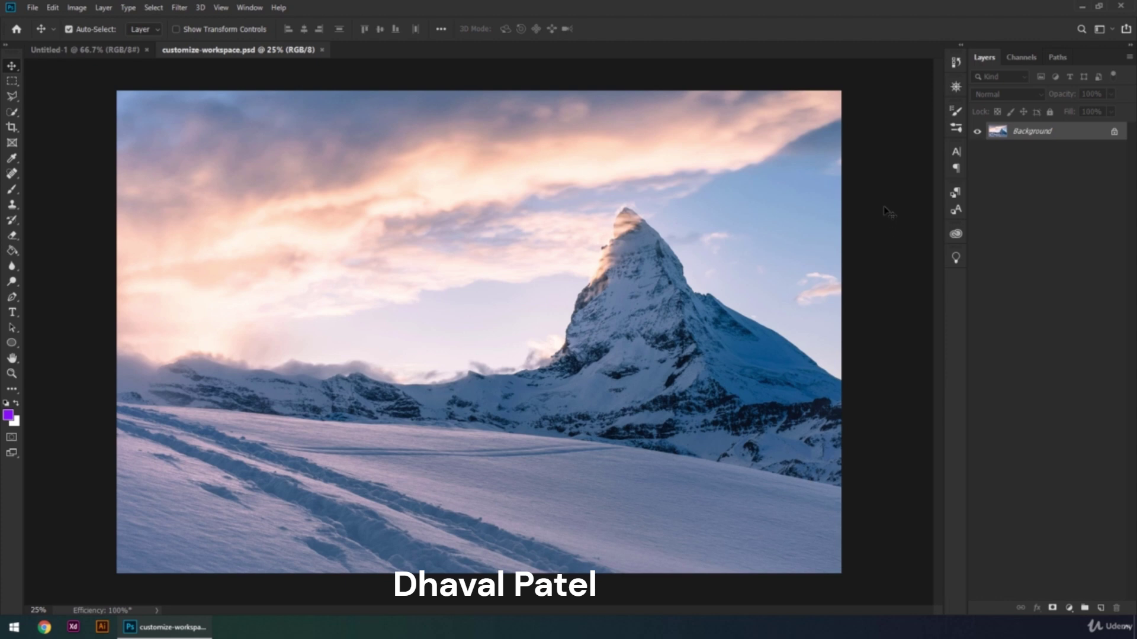
Try Black, Dark Gray, Medium Gray and Light Gray as the background color around the canvas.
right_click(882, 266)
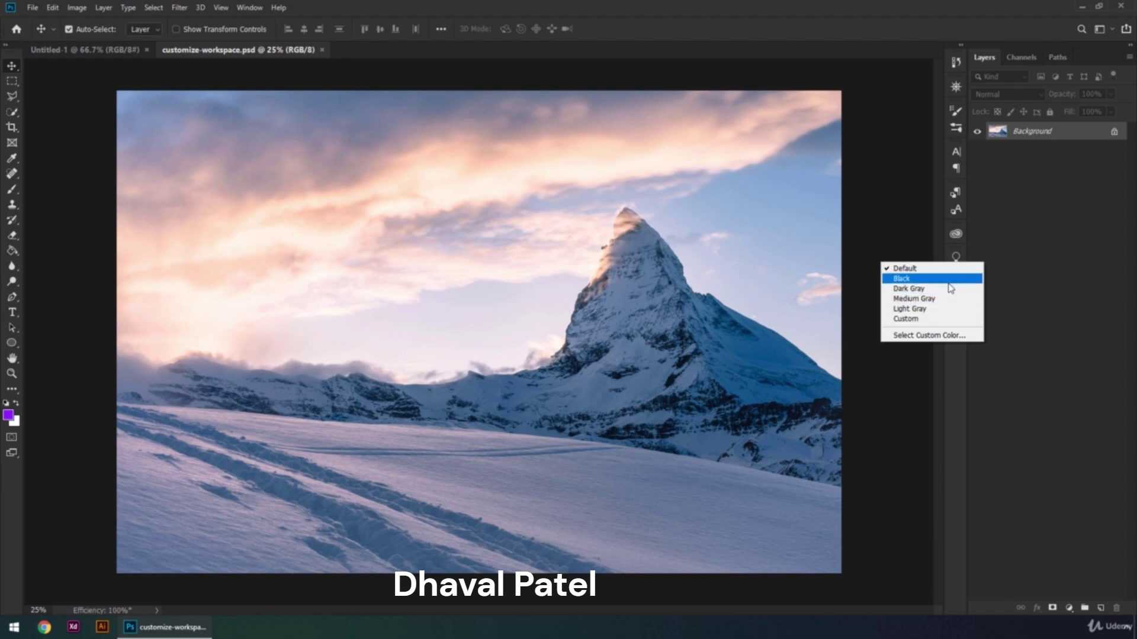
click(948, 280)
right_click(905, 266)
click(915, 293)
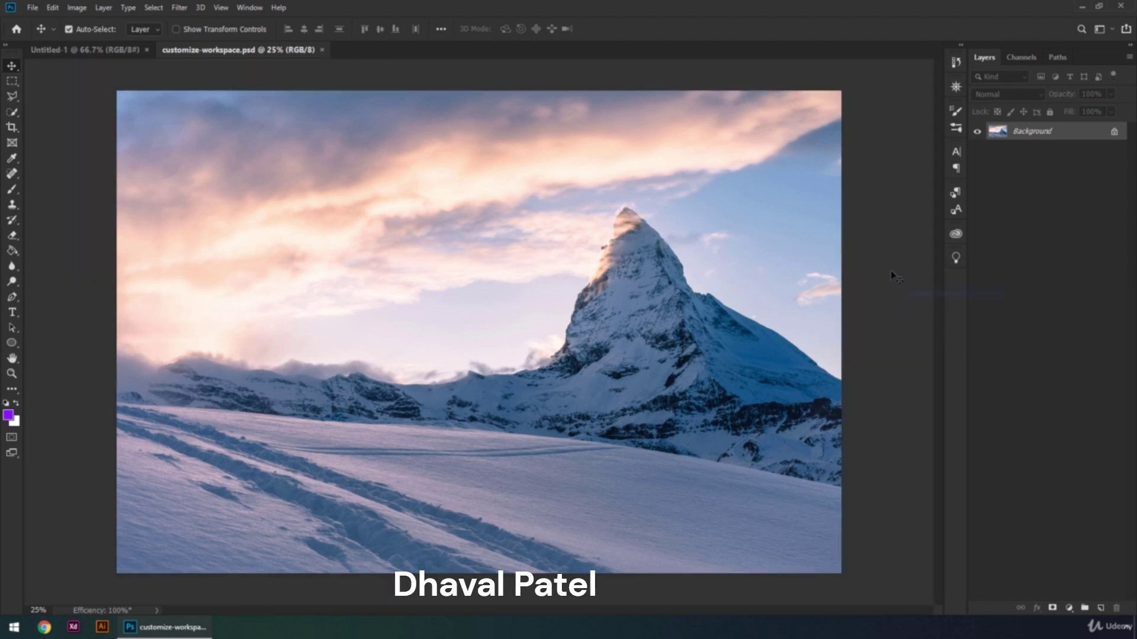
right_click(894, 276)
click(917, 308)
right_click(894, 281)
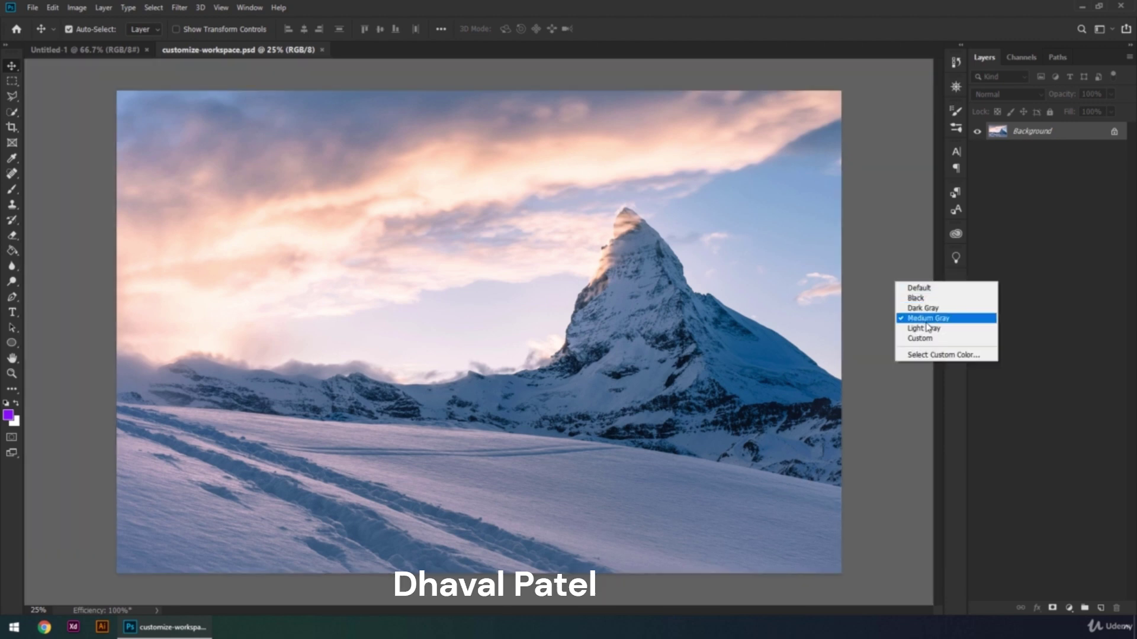
click(927, 327)
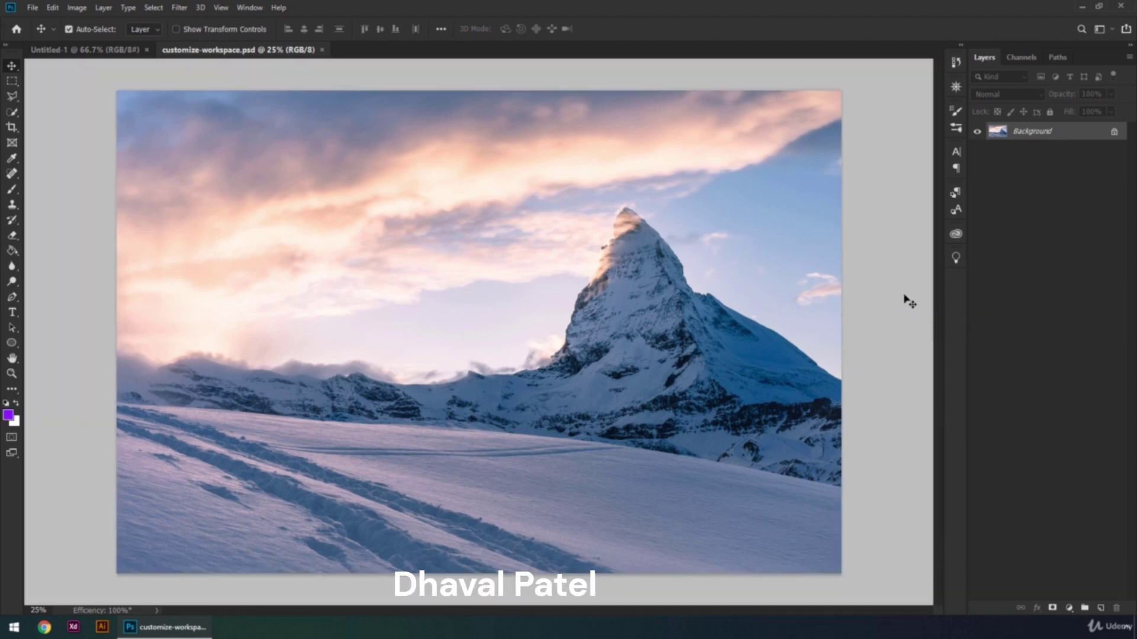
Try the custom red ff0000 as the background around the canvas and return it to Default.
right_click(904, 296)
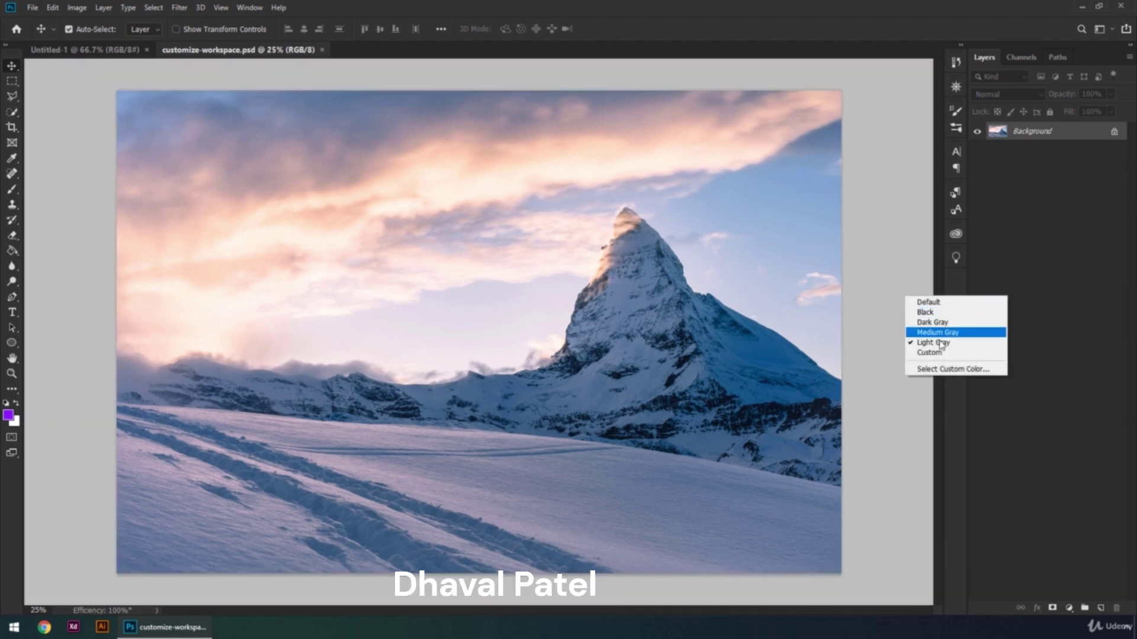
click(977, 370)
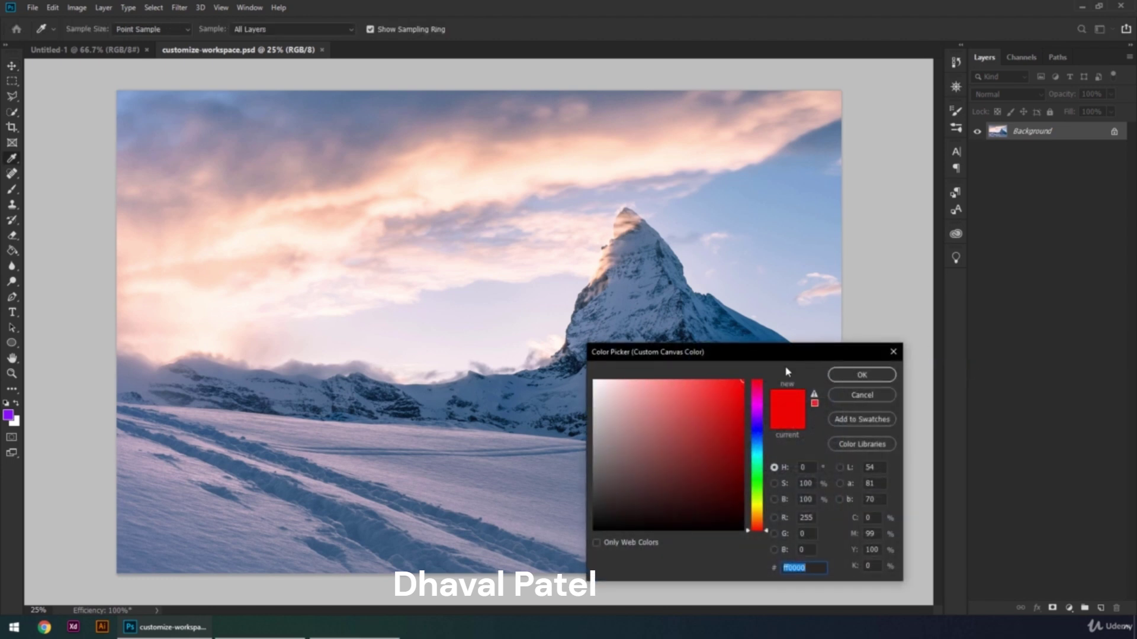
click(860, 375)
key(v)
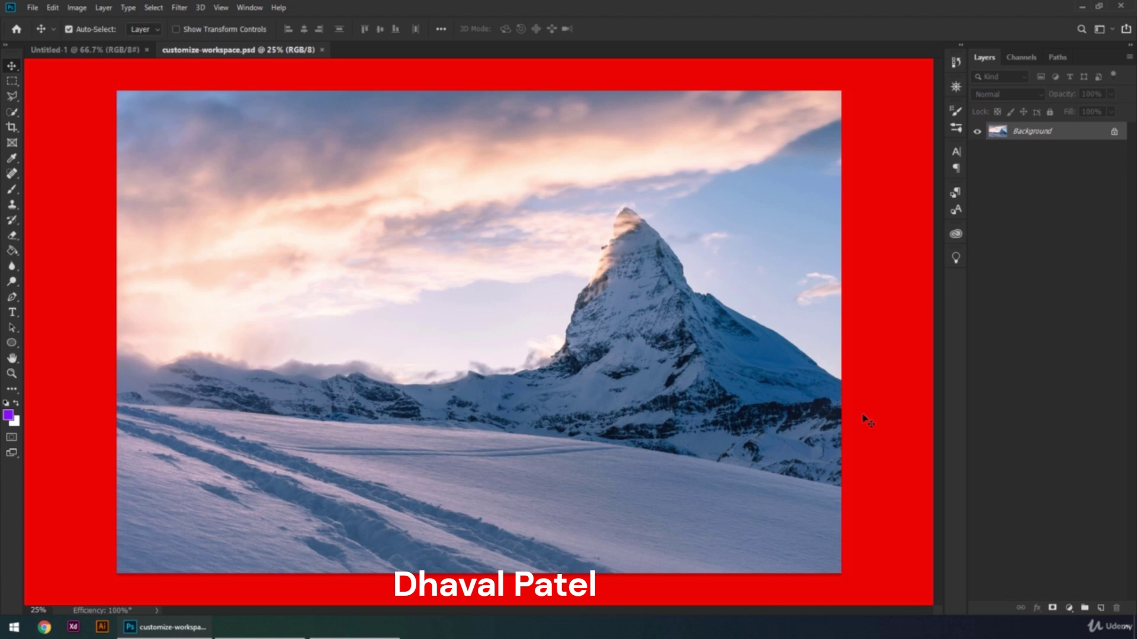
right_click(888, 341)
click(911, 347)
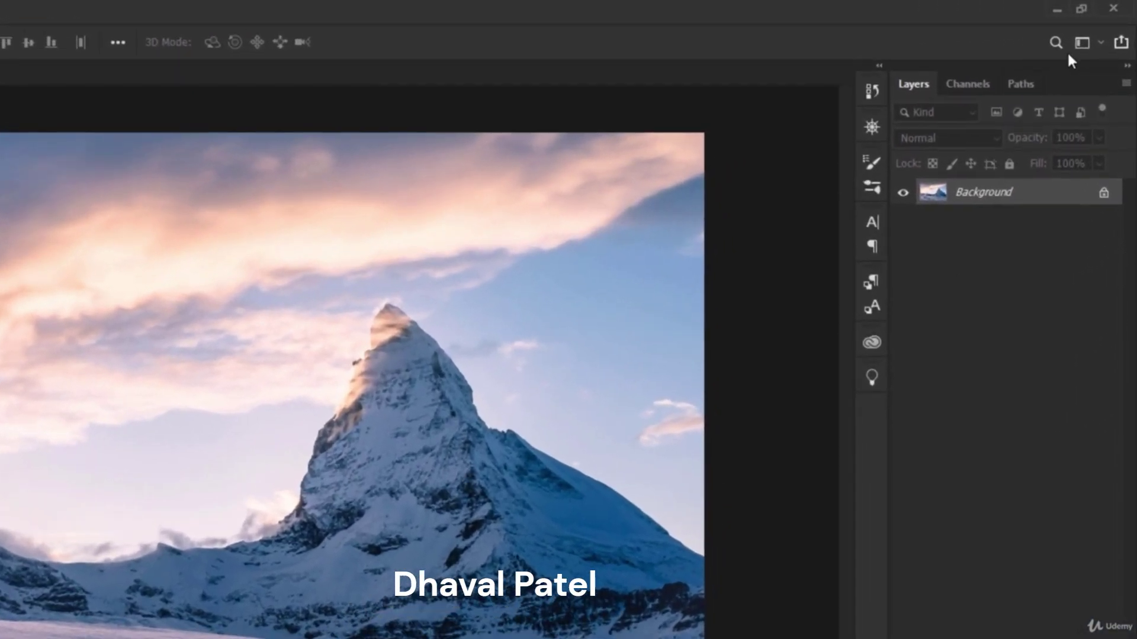
Save the panel layout as a new workspace named with a first name, and check it in the workspace list.
click(1097, 31)
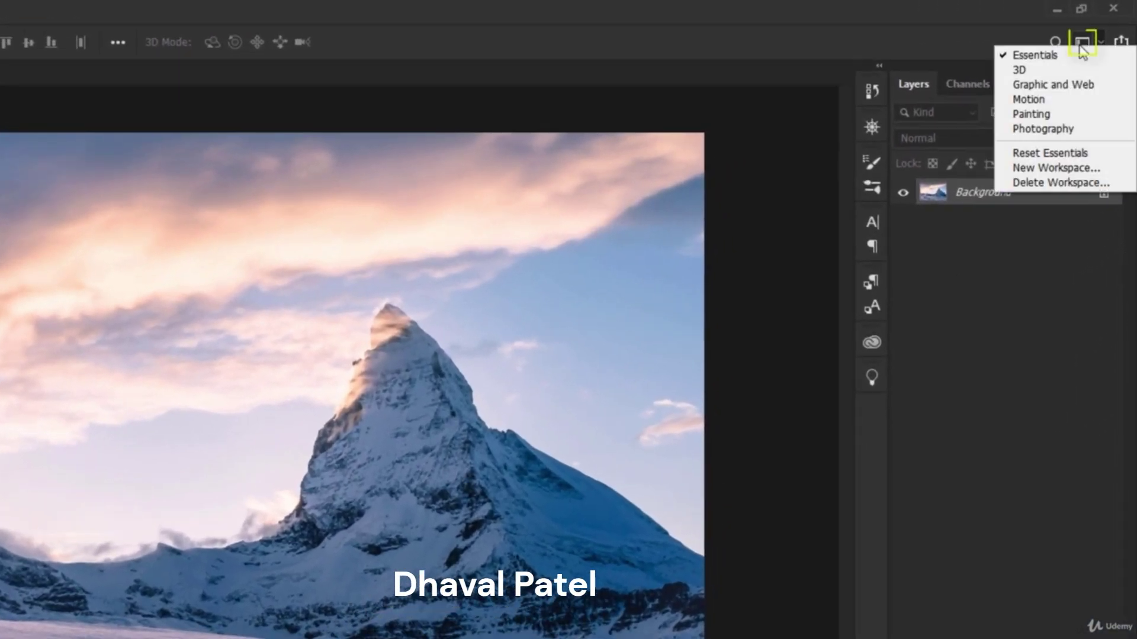
click(1056, 169)
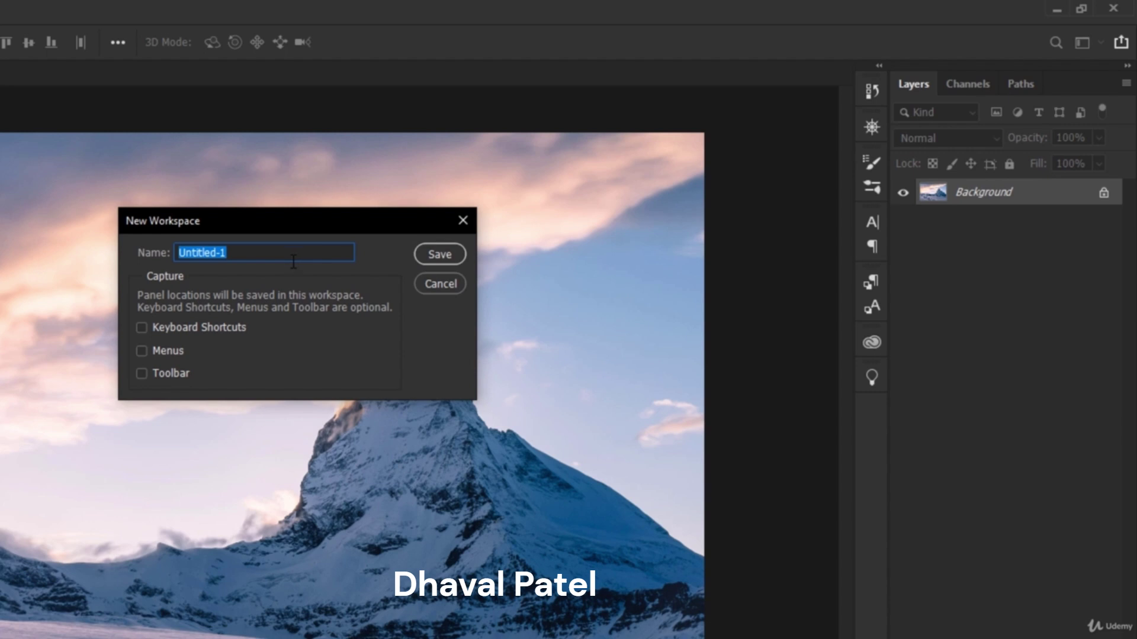
text(Chris)
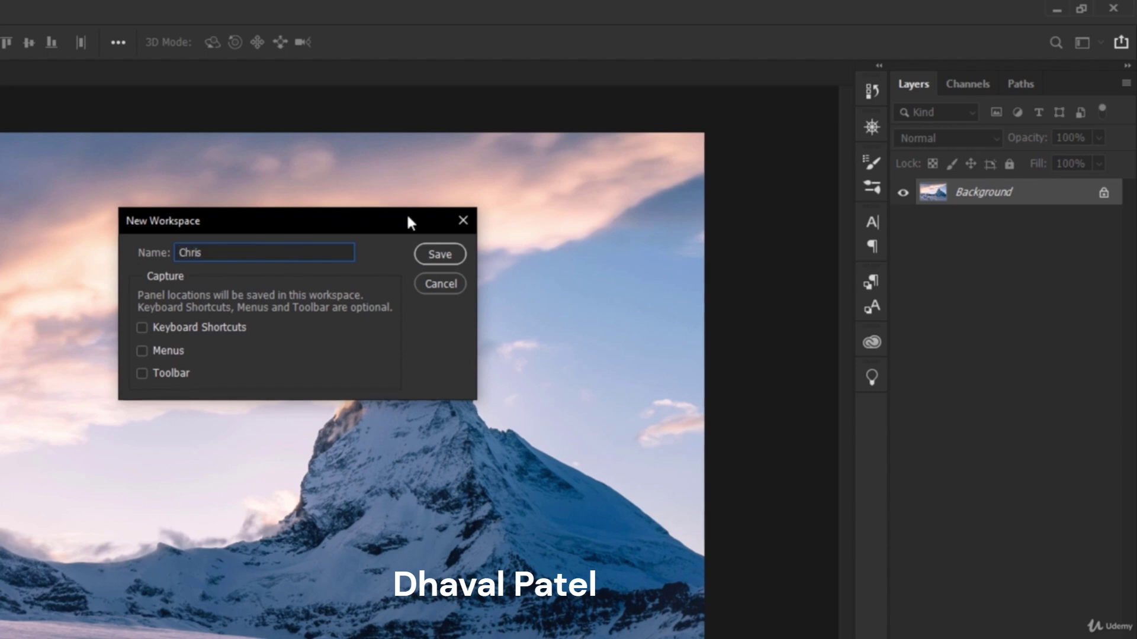
click(425, 249)
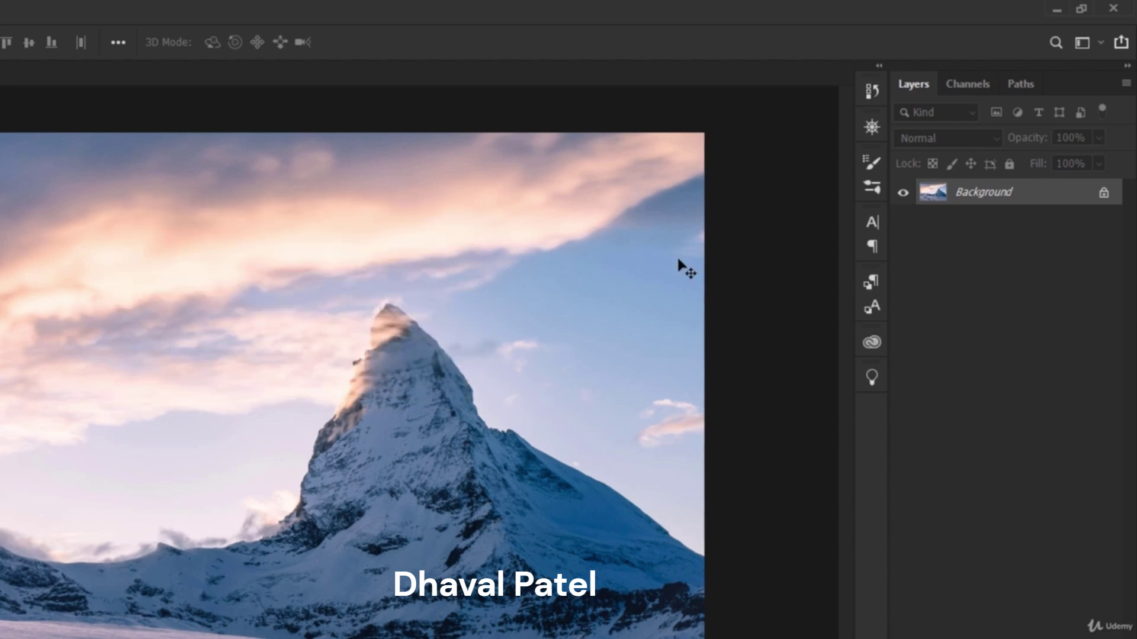
click(1094, 45)
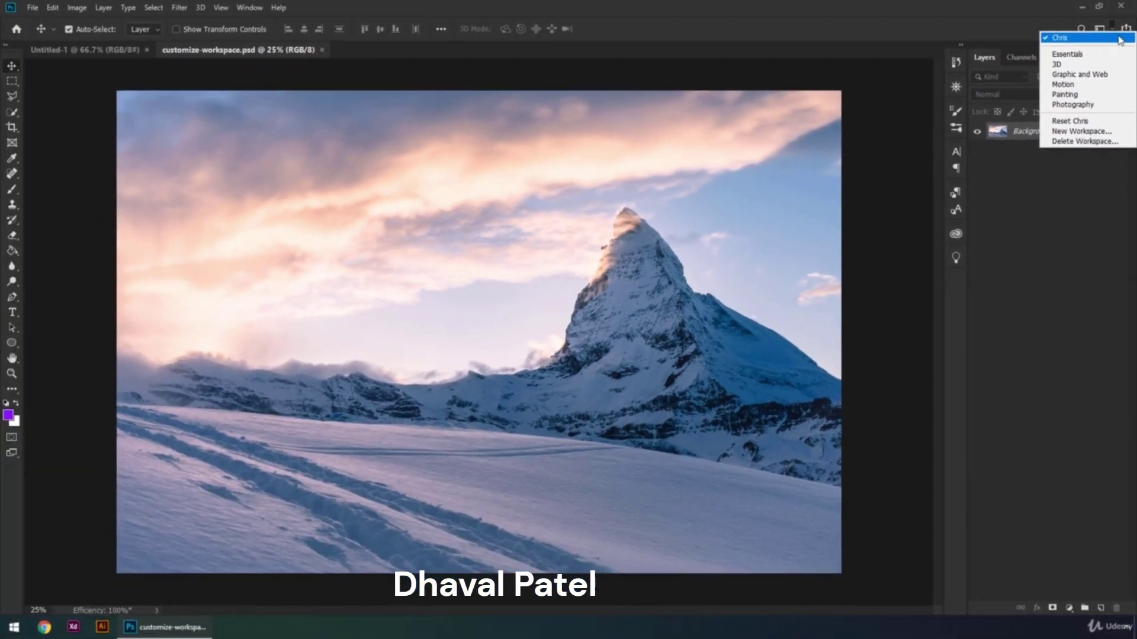
click(897, 108)
Pull the Navigator, Paragraph Styles, Channels and Libraries panels out of their docks, and reset the custom workspace to its saved layout.
drag(955, 88, 780, 144)
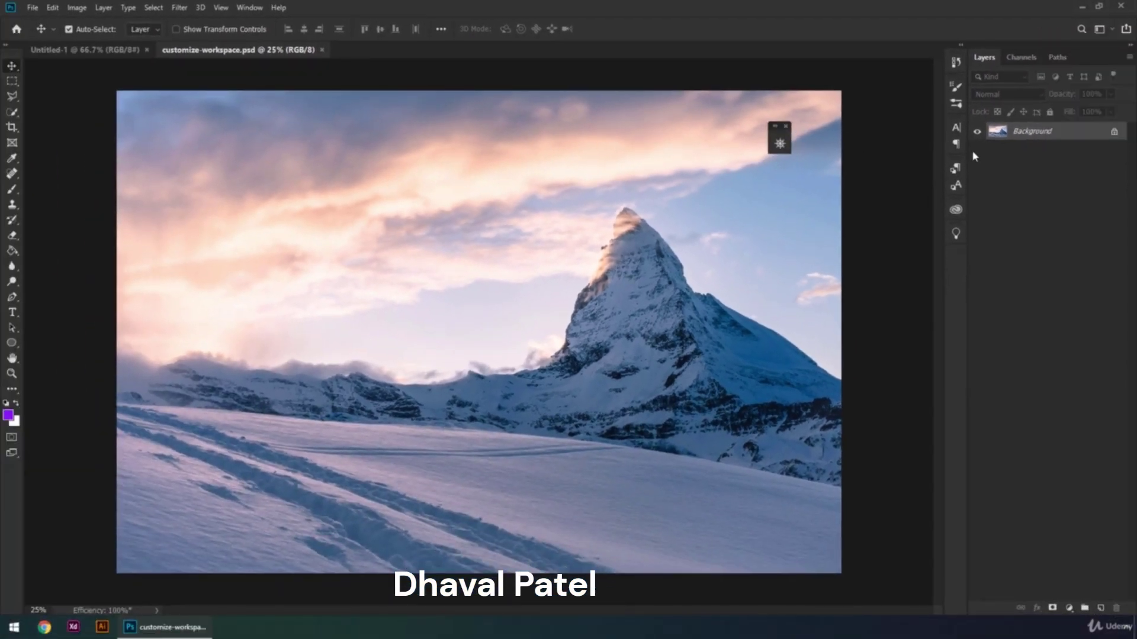
drag(940, 184, 520, 244)
drag(1018, 59, 498, 242)
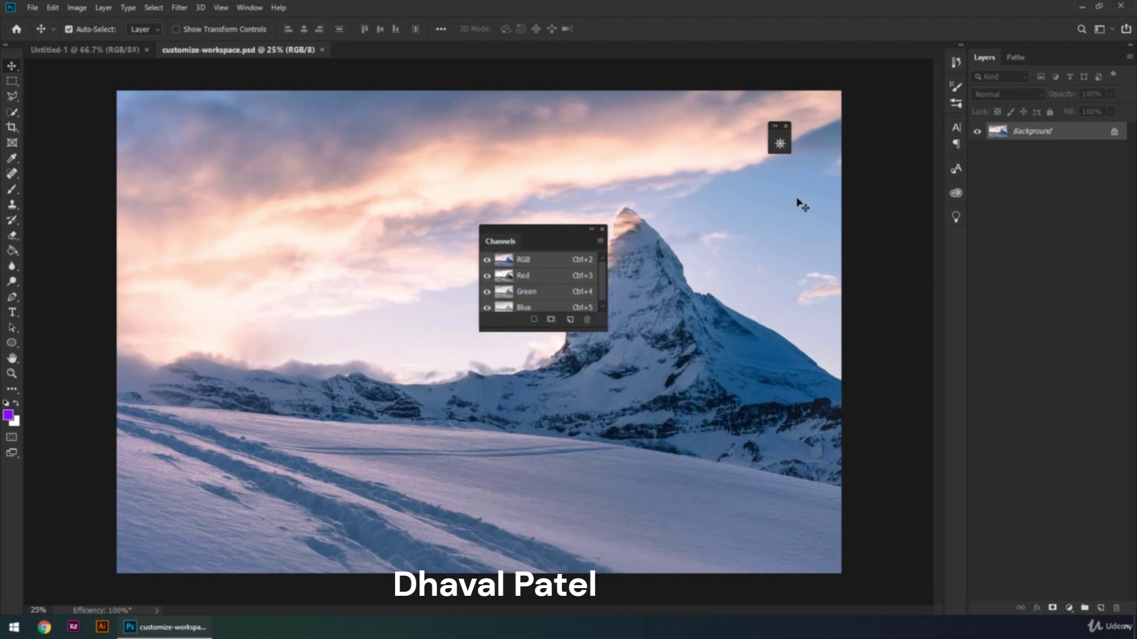
drag(956, 194, 753, 261)
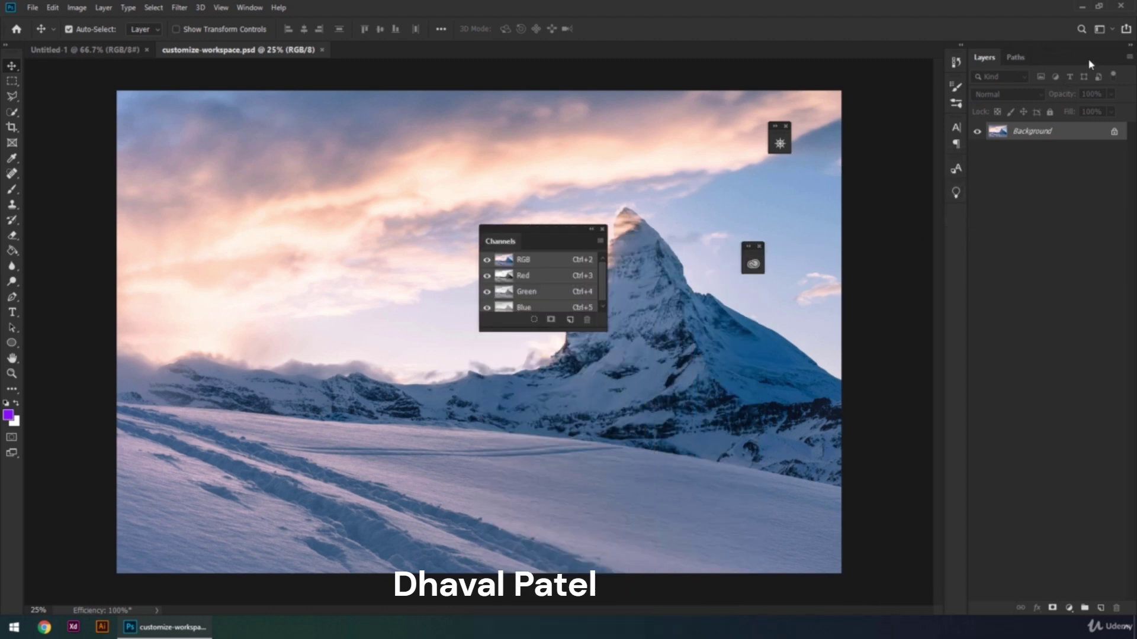
click(1102, 31)
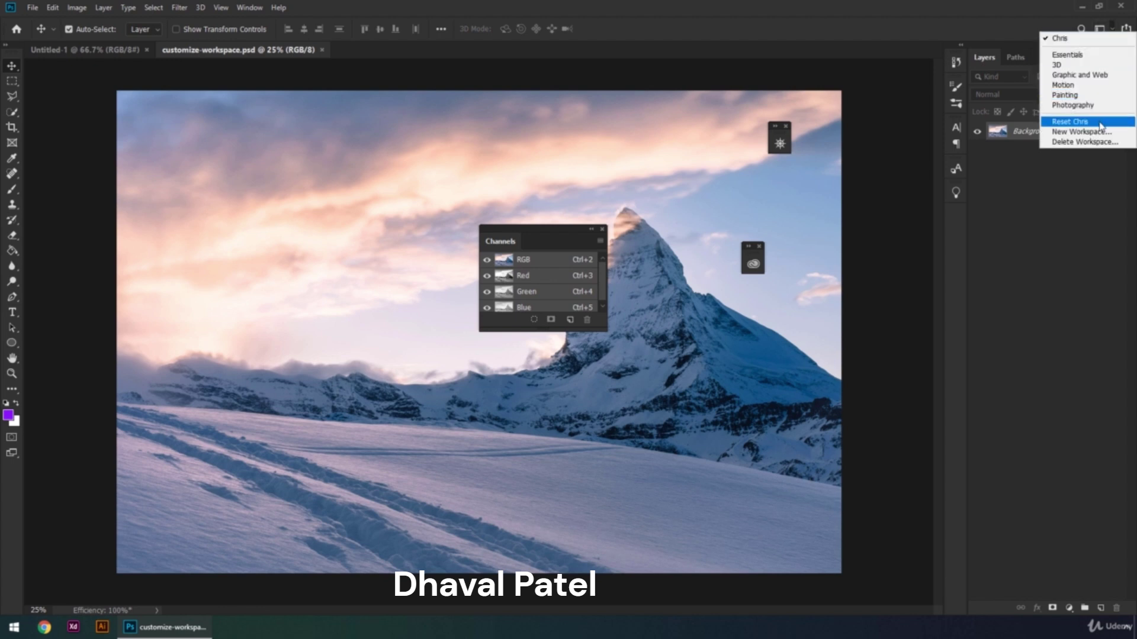
click(1126, 122)
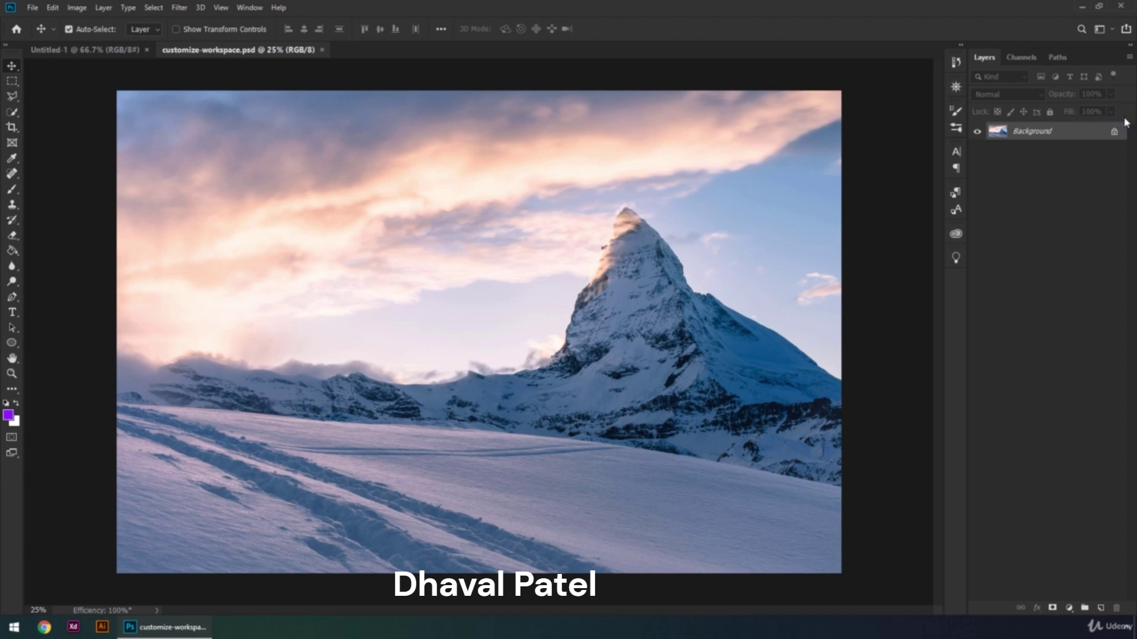